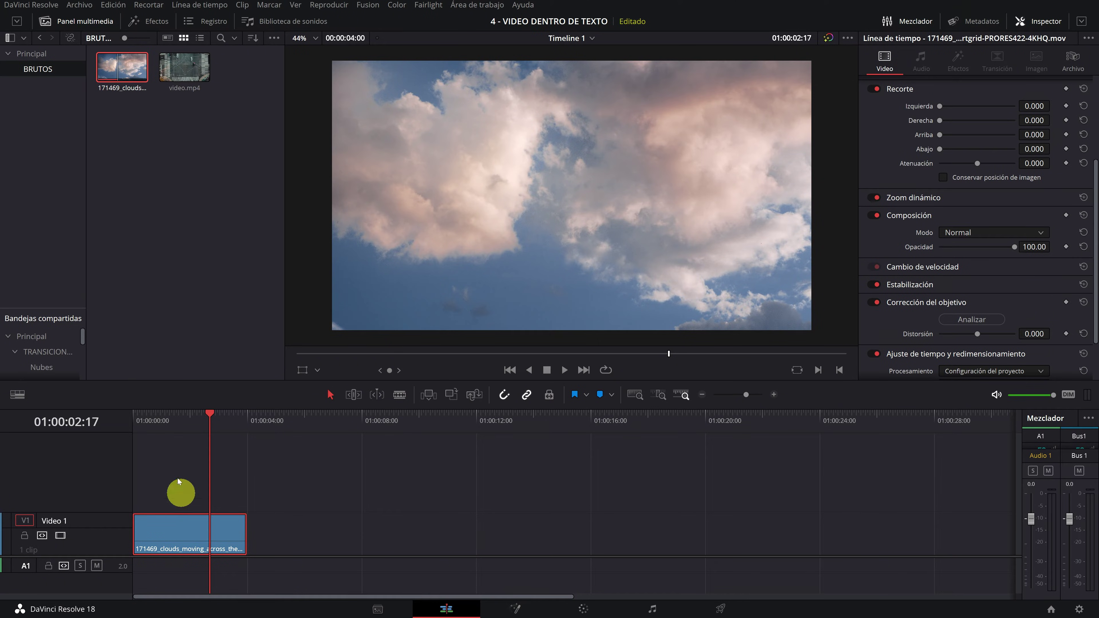
- Drag the clouds clip from Video 1 up onto a new Video 2 track at the same time position
mouse_move(167, 423)
mouse_down()
mouse_move(169, 435)
mouse_move(196, 435)
mouse_up()
click(186, 531)
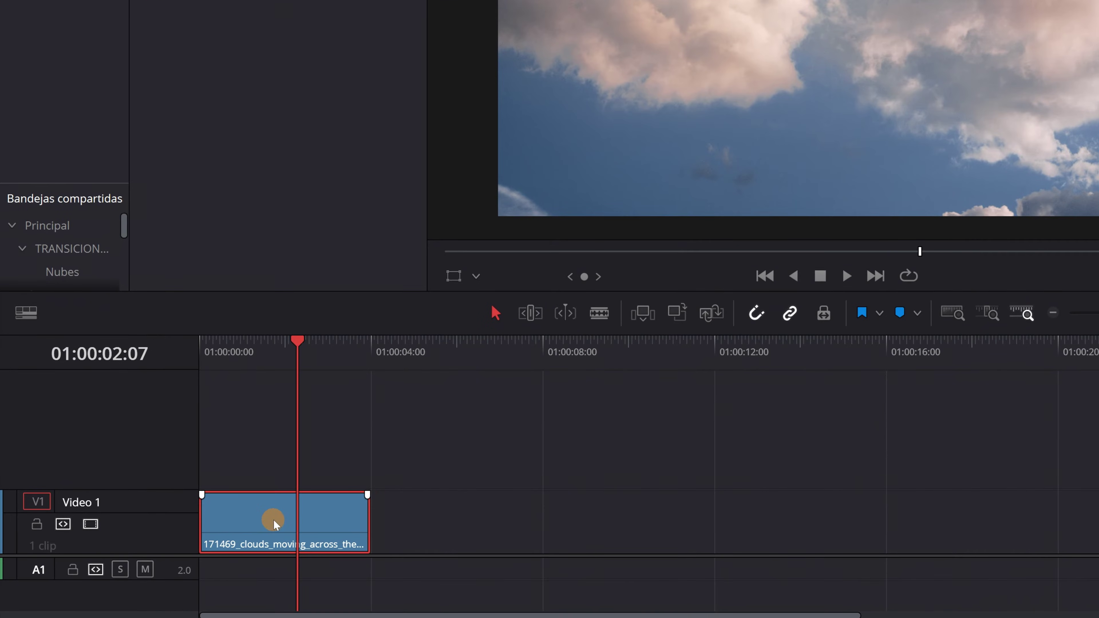
drag(273, 520, 213, 478)
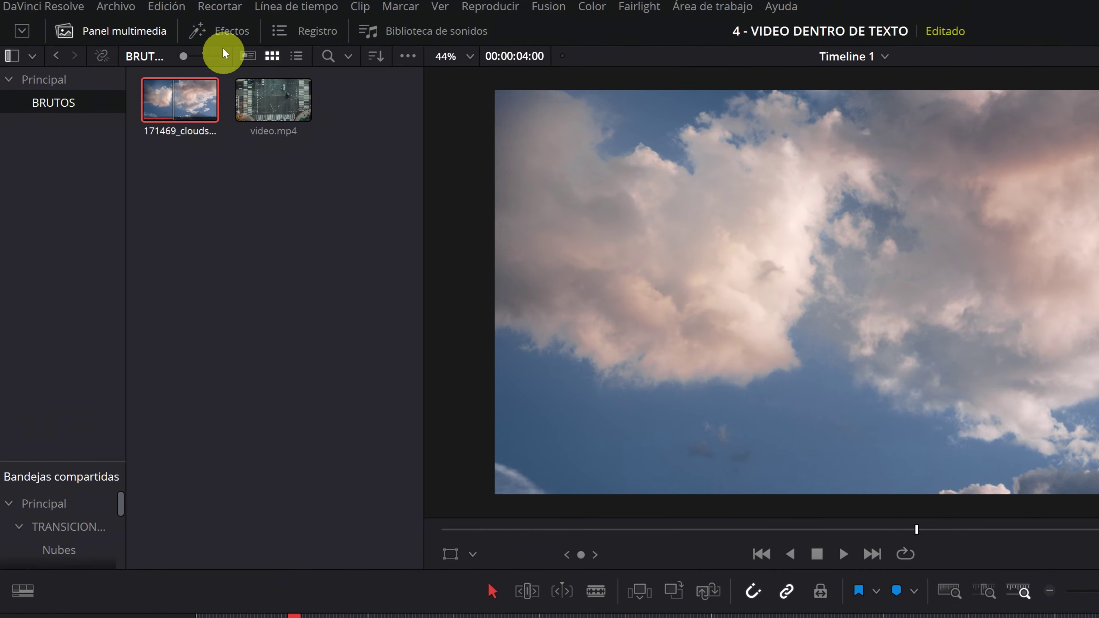
- Show the Títulos presets under Herramientas in the Effects library and preview Texto and Texto+
click(217, 33)
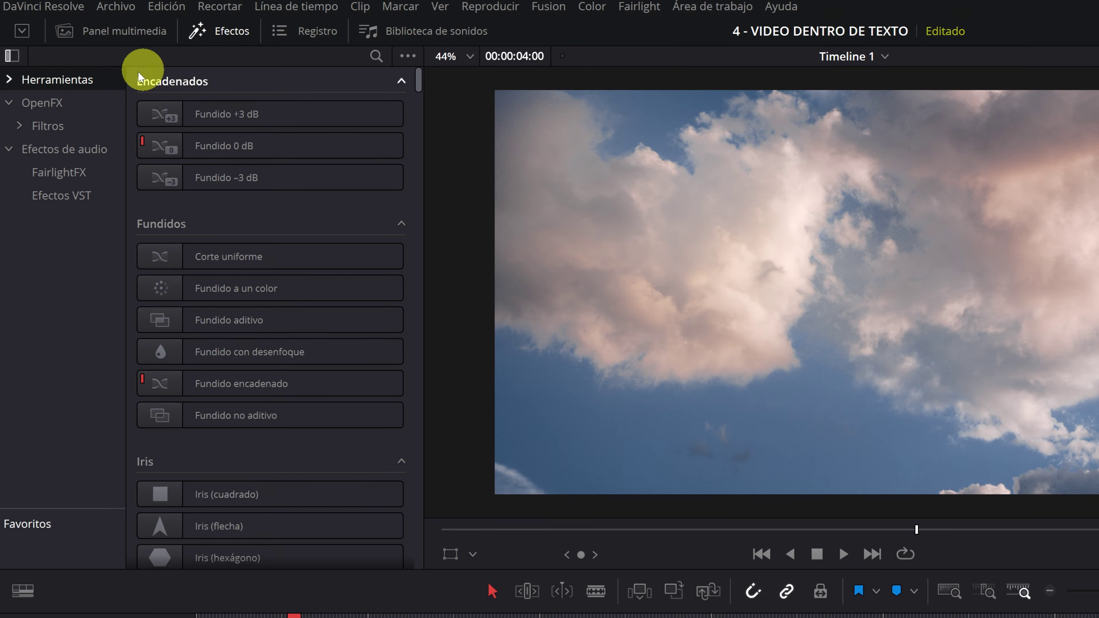
click(9, 80)
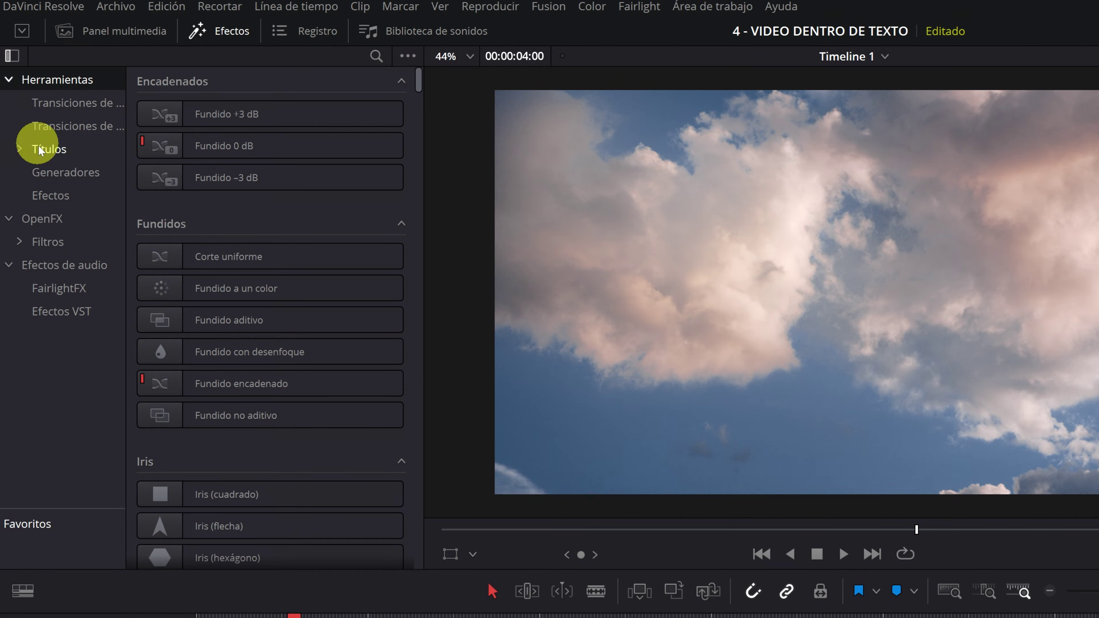
click(51, 149)
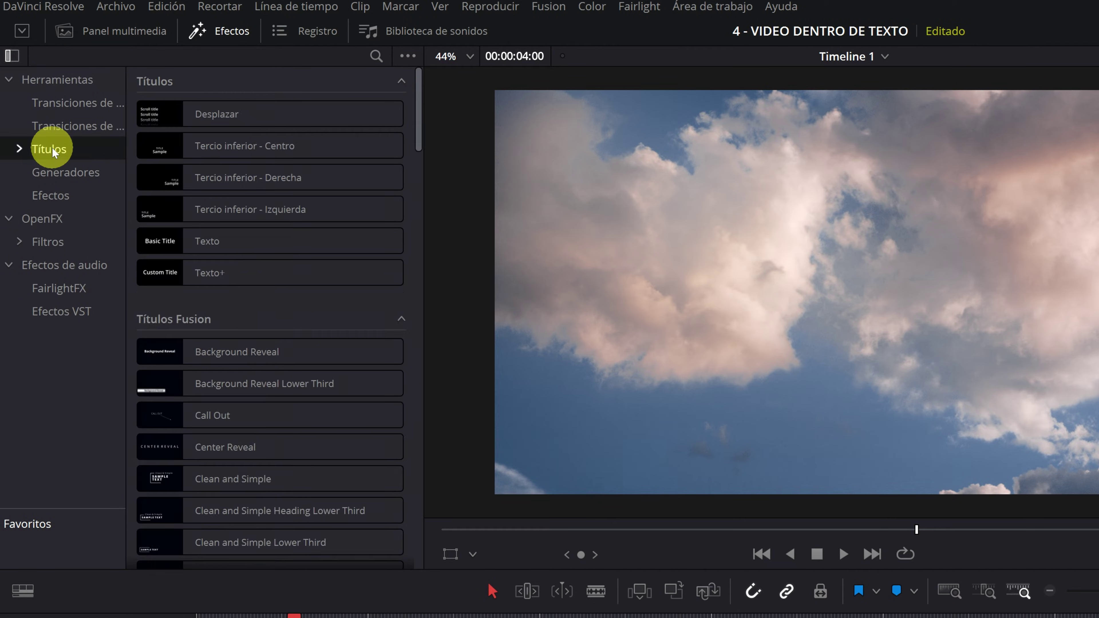
click(207, 242)
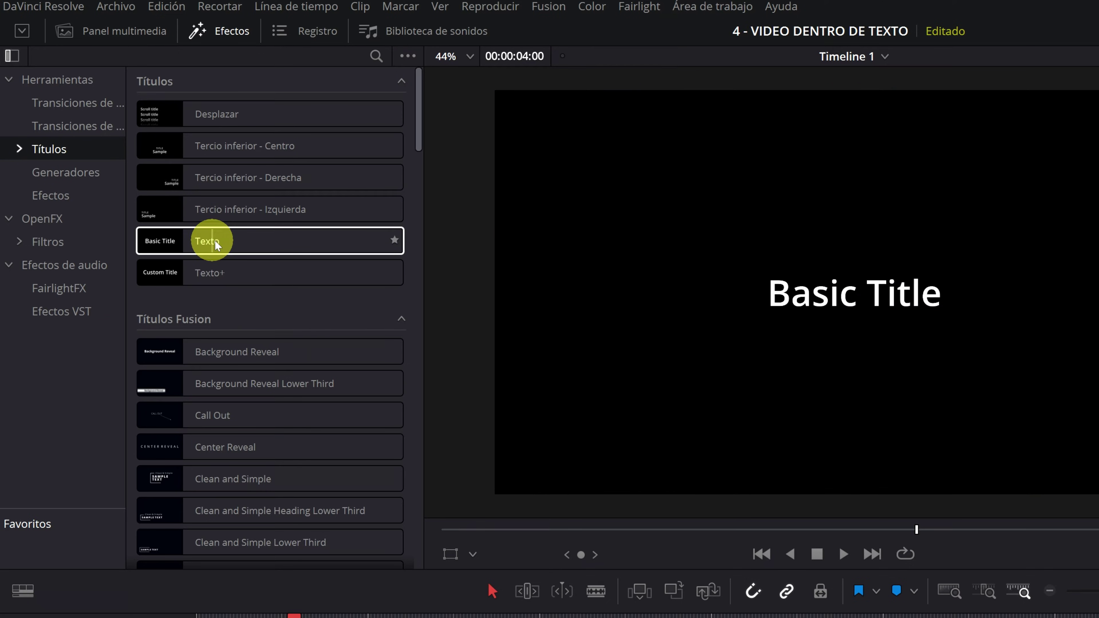
click(211, 272)
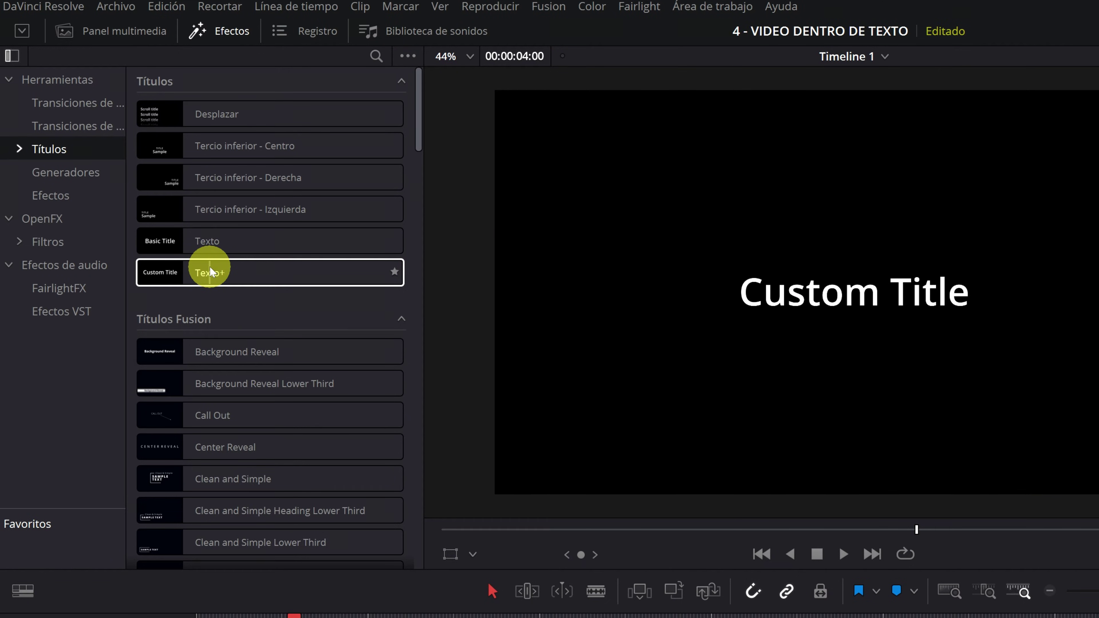
- Place a Texto title on Video 1 under the clouds clip, trimmed to the same 4-second length
drag(214, 243, 266, 437)
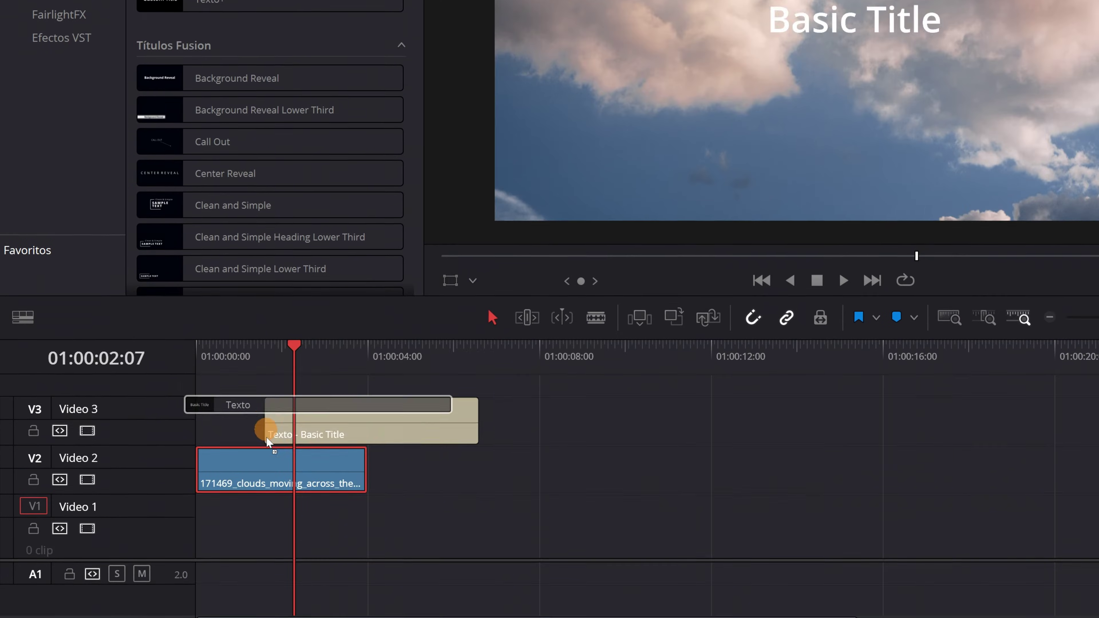
drag(266, 437, 195, 500)
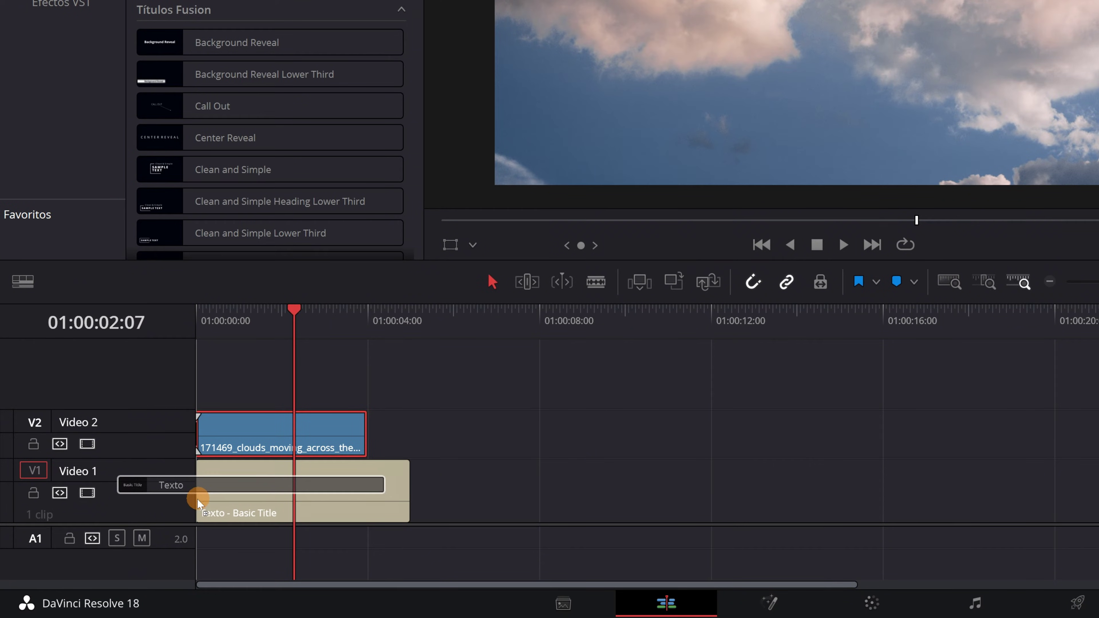
drag(406, 490, 365, 489)
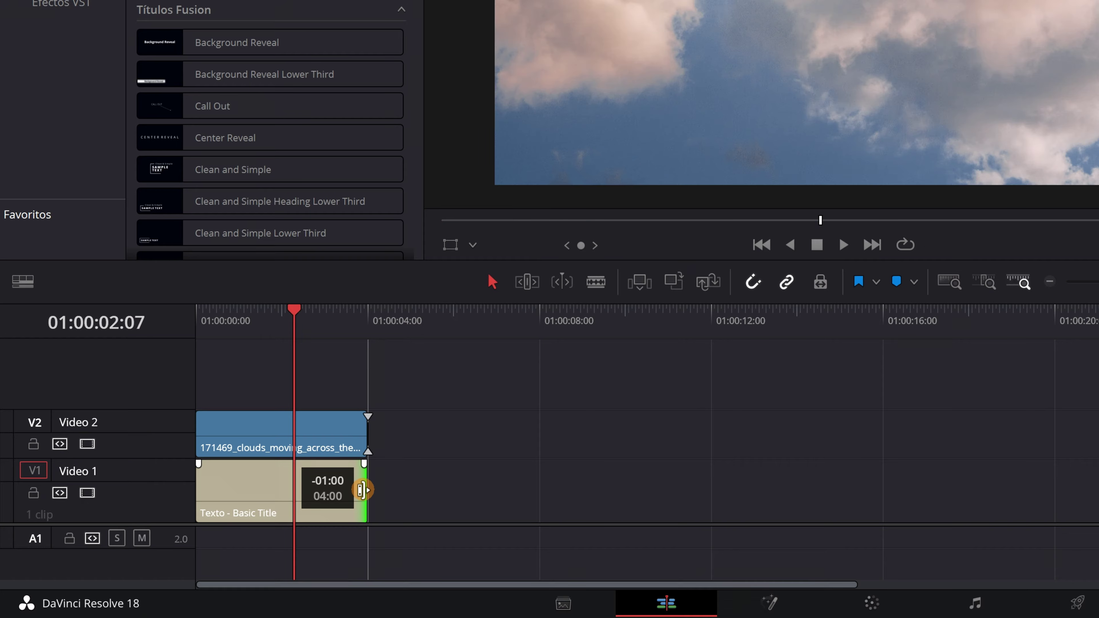
drag(196, 428, 176, 431)
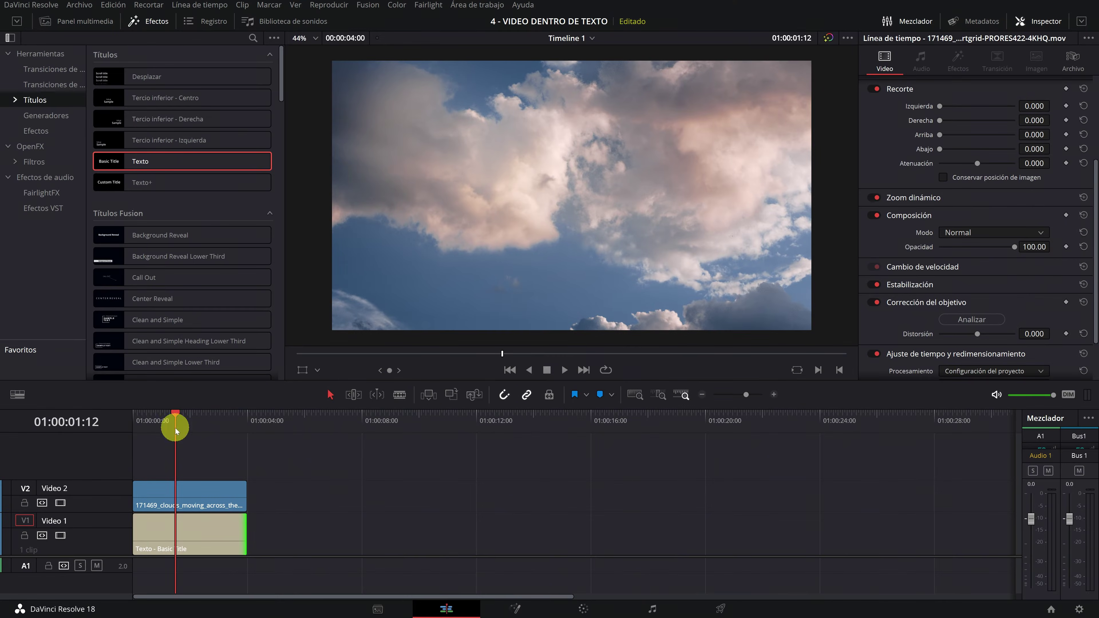
click(176, 495)
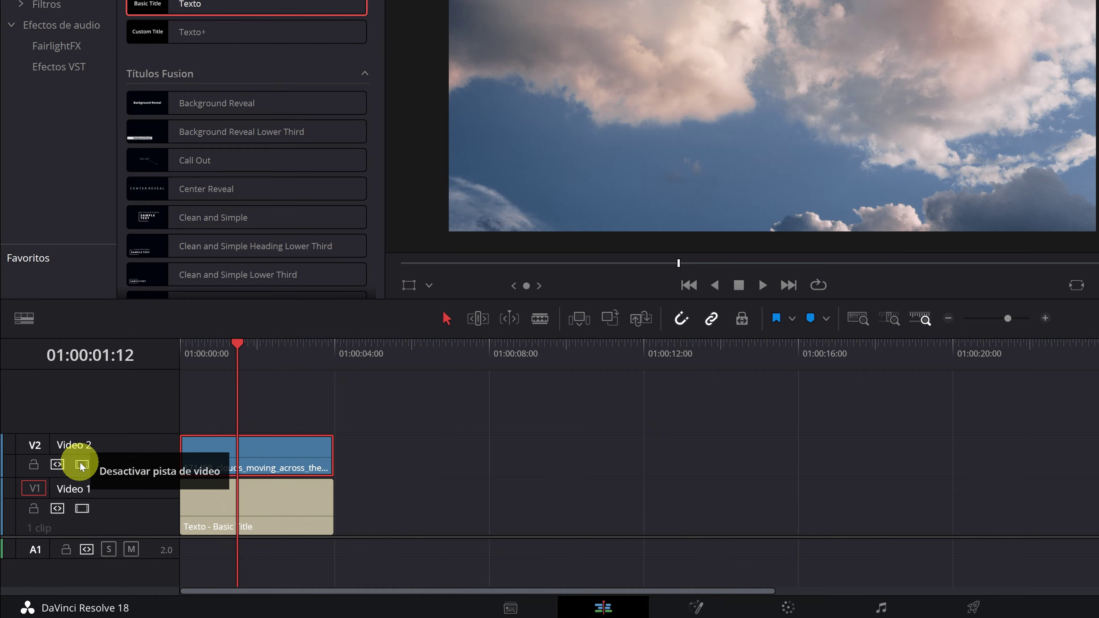
- Disable Video 2, select the Texto title clip and show its Título settings in the Inspector
click(81, 465)
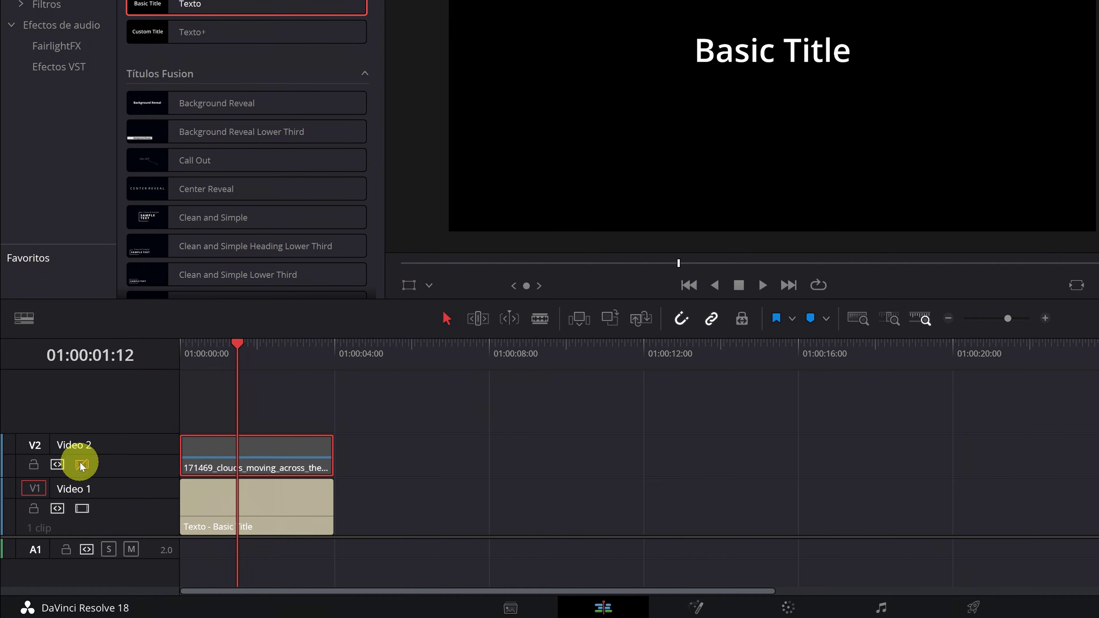
click(234, 500)
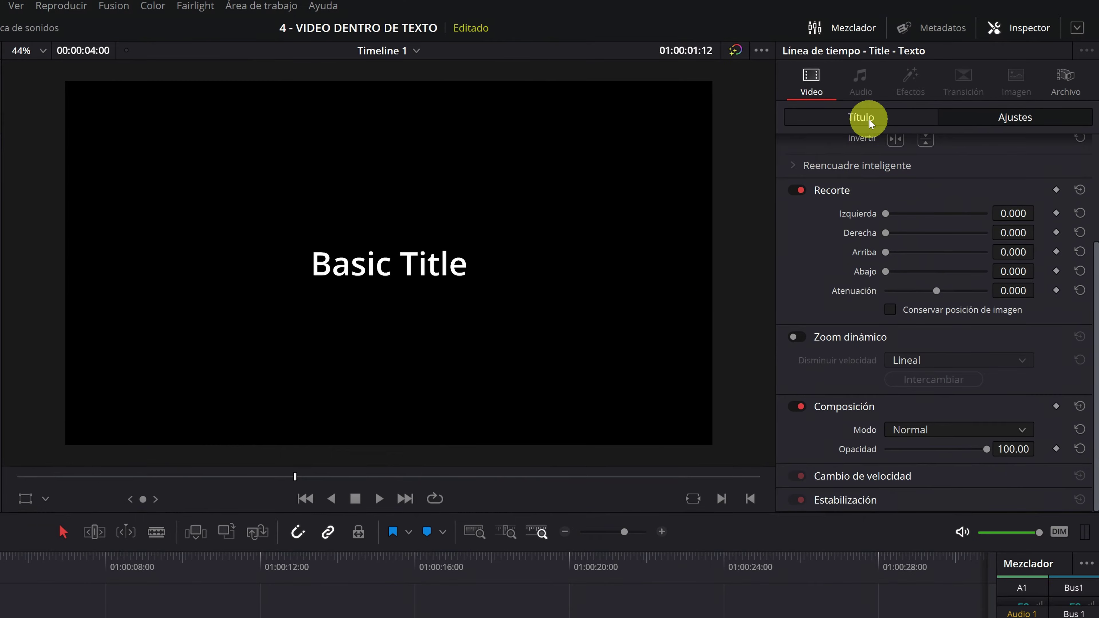
click(870, 118)
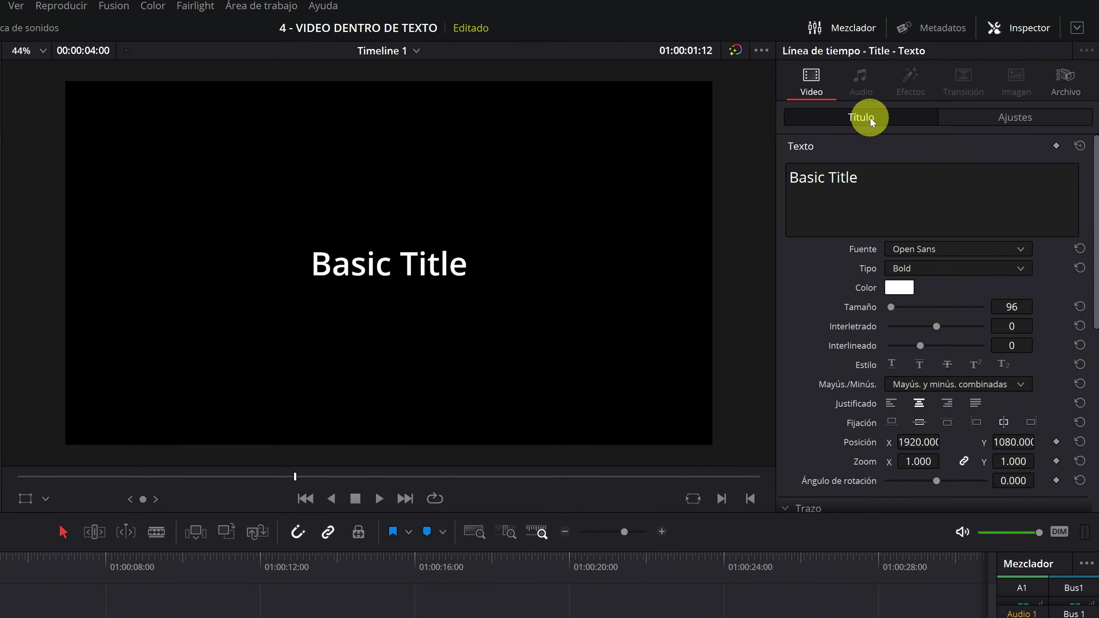
- Replace the Basic Title text with the word TEXTO
click(869, 181)
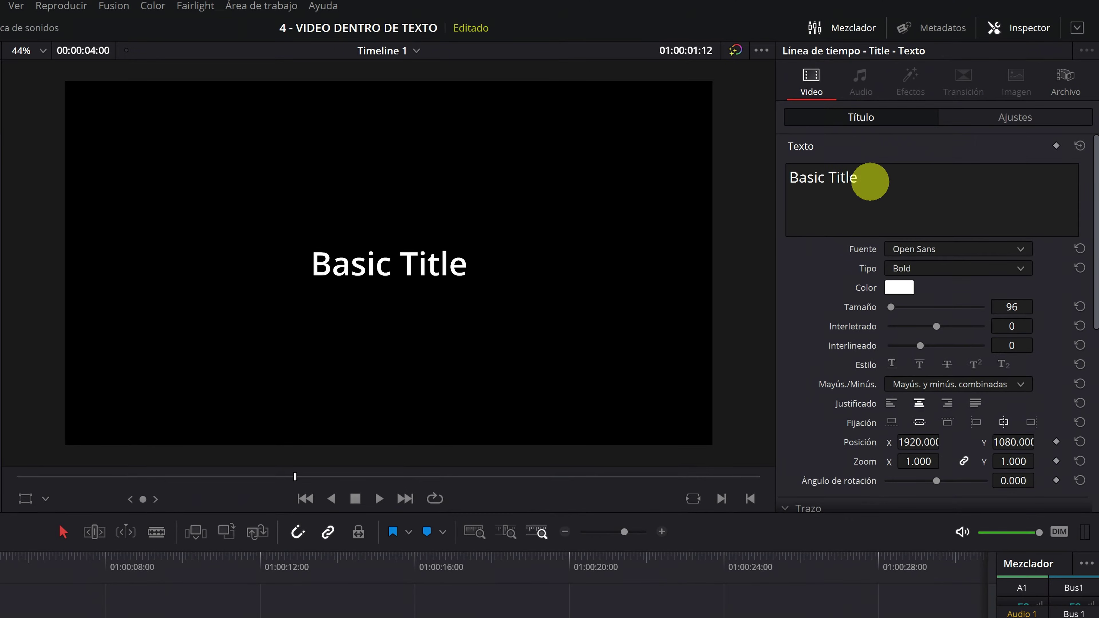
drag(870, 181, 785, 177)
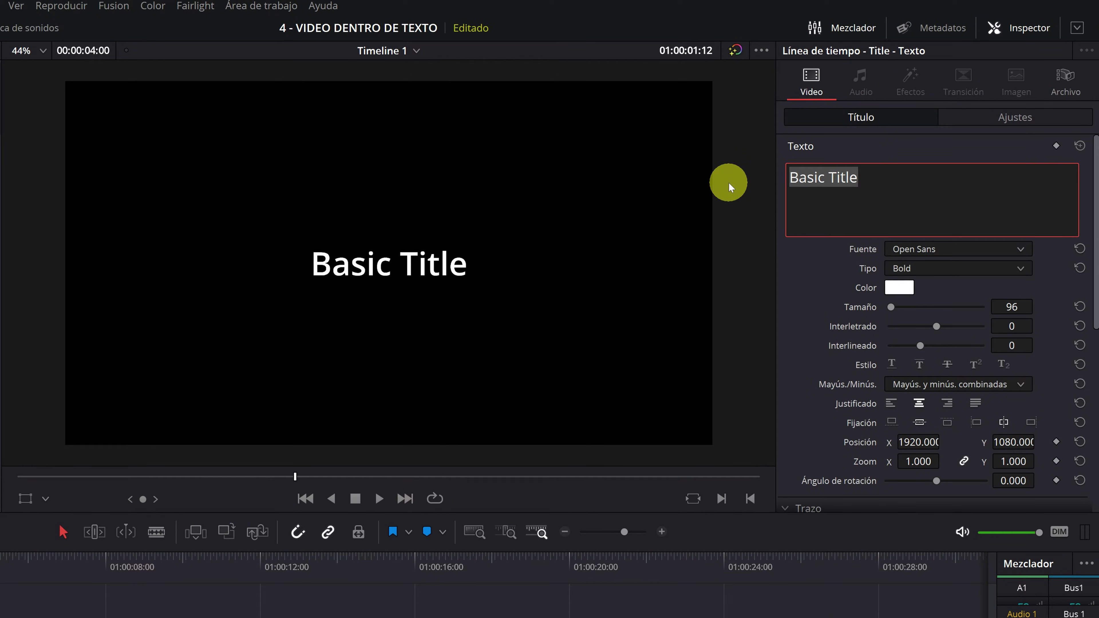
text(TEXTO)
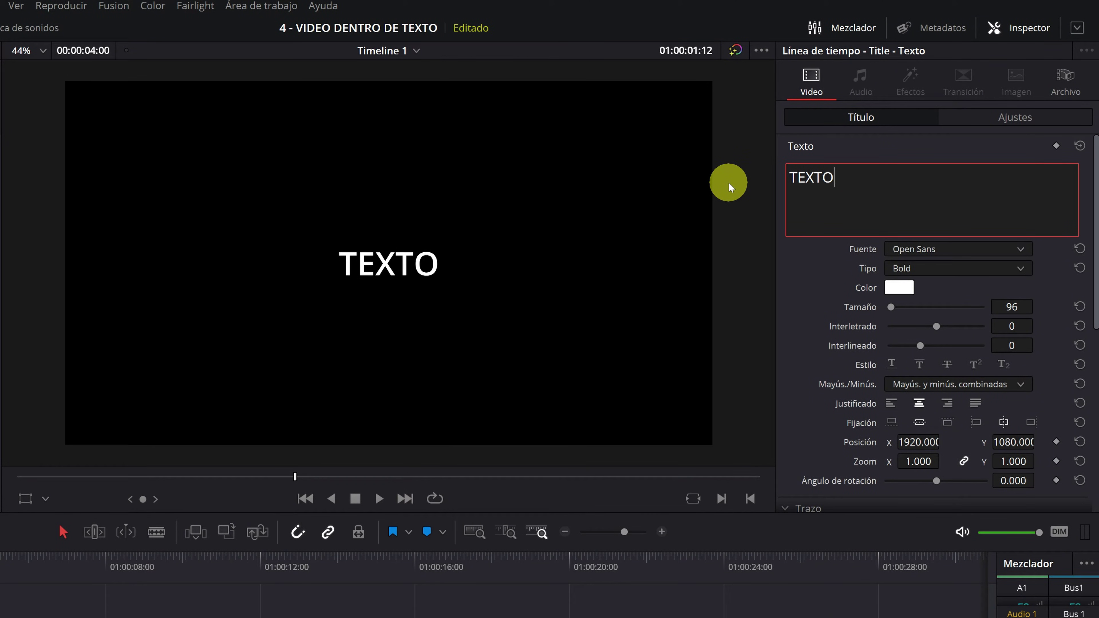
- Set the title font to Impact and enlarge it to size 772
click(936, 248)
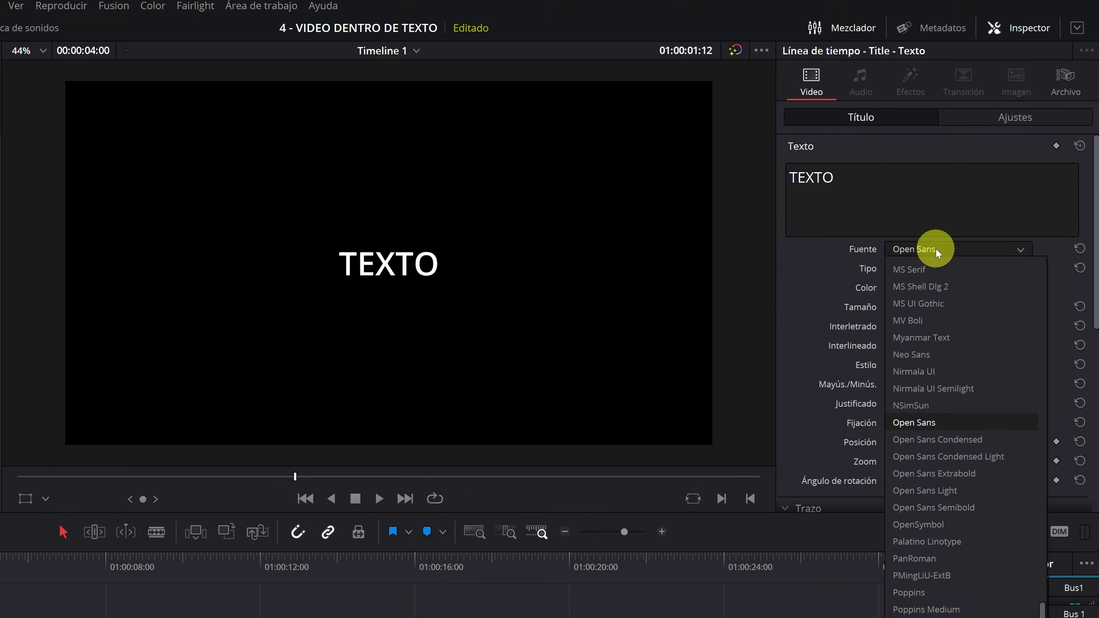
key(i)
click(925, 270)
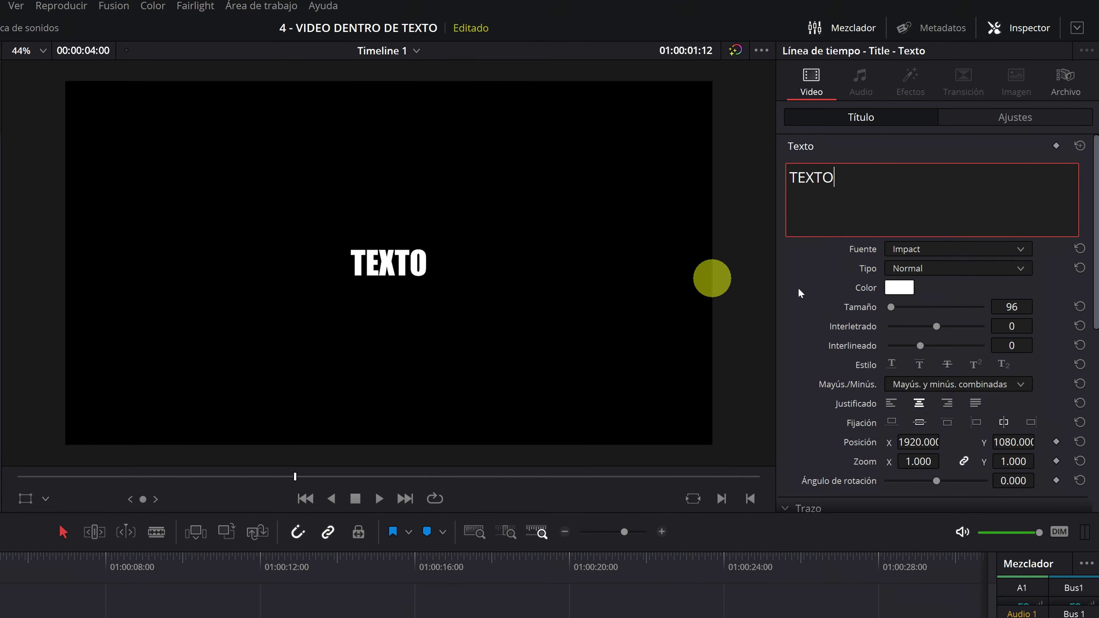
mouse_move(1009, 303)
mouse_down()
mouse_move(575, 418)
mouse_move(795, 416)
mouse_up()
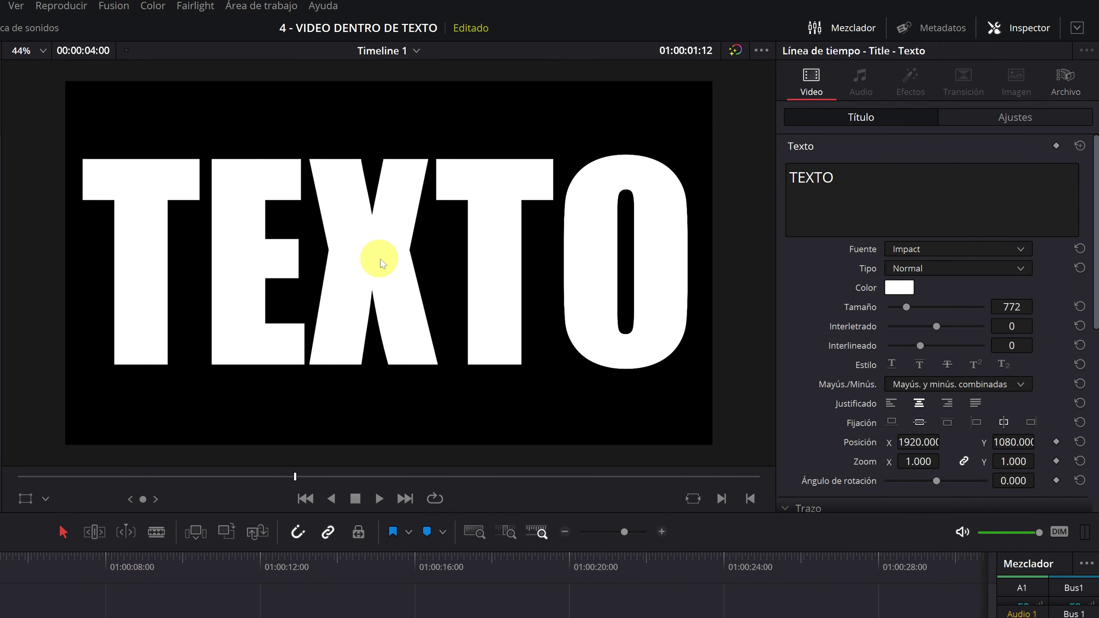
click(899, 288)
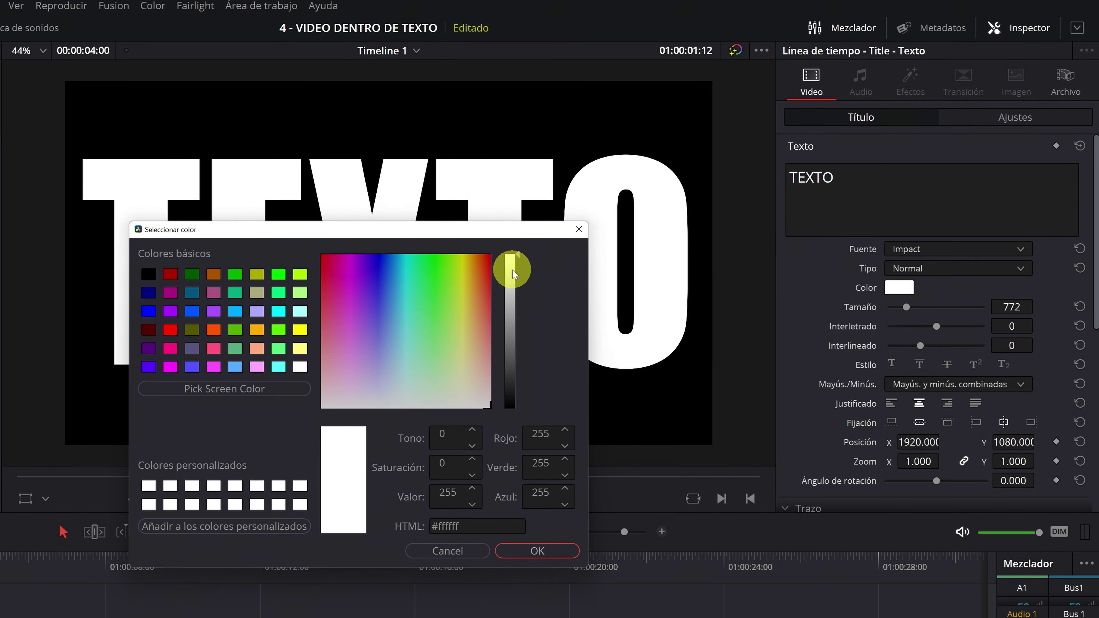
click(481, 280)
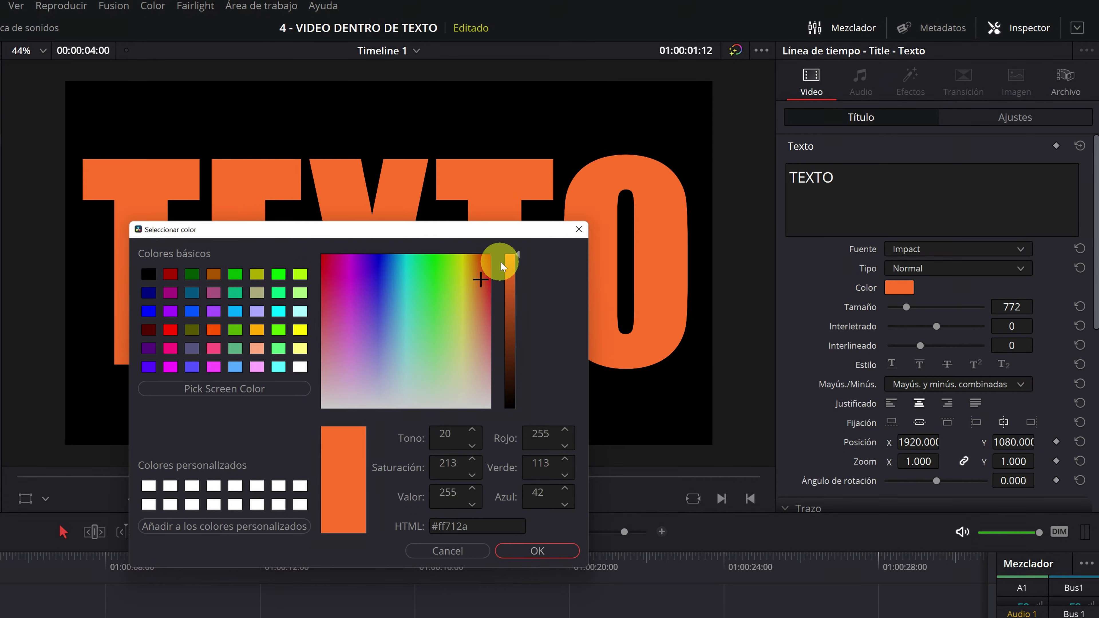
drag(492, 282, 482, 414)
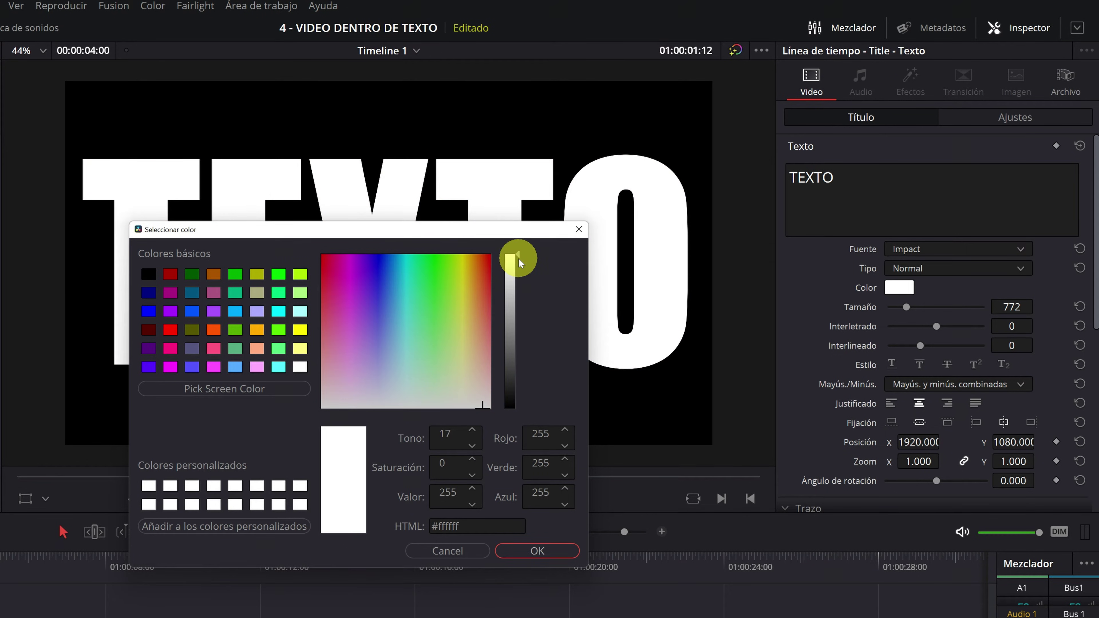
drag(519, 257, 519, 251)
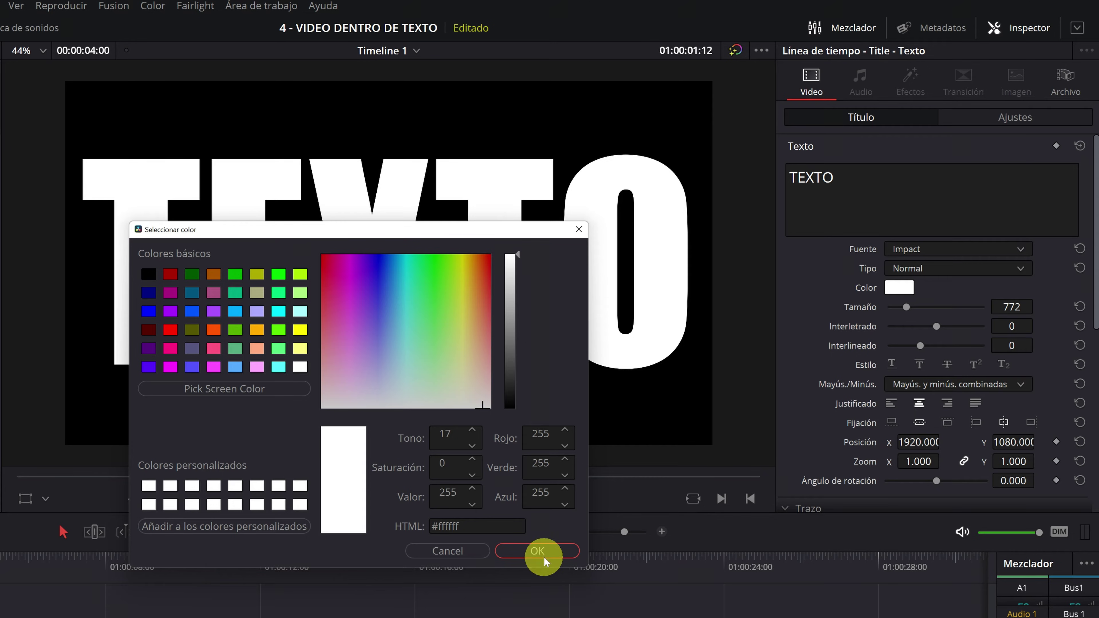
click(535, 543)
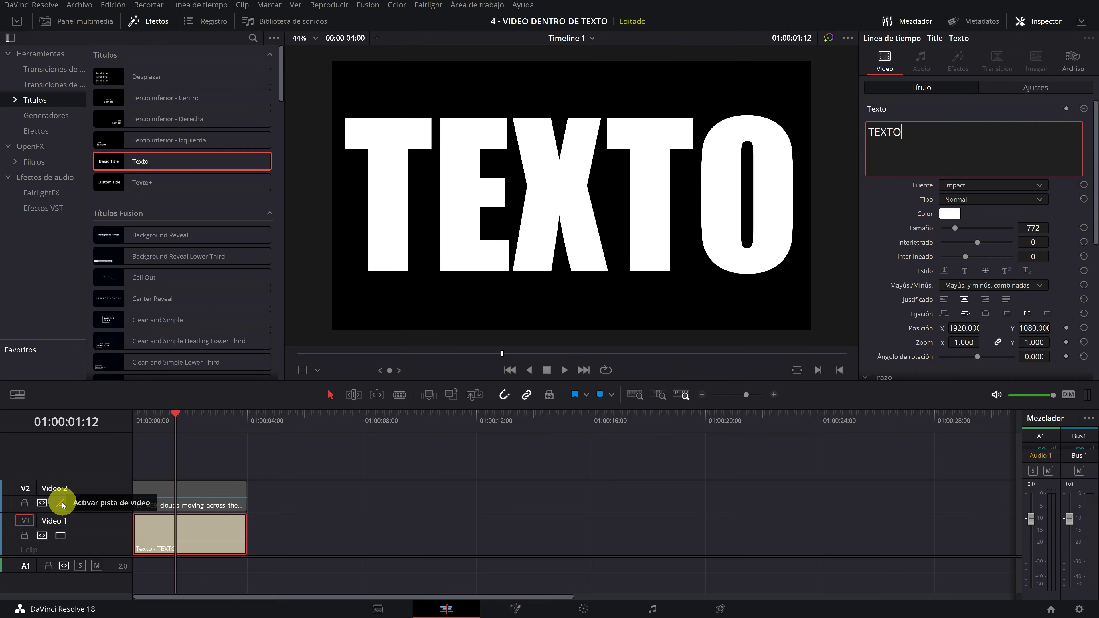
- Re-enable Video 2 and set the clouds clip's Composite mode to Oscurecer
click(61, 505)
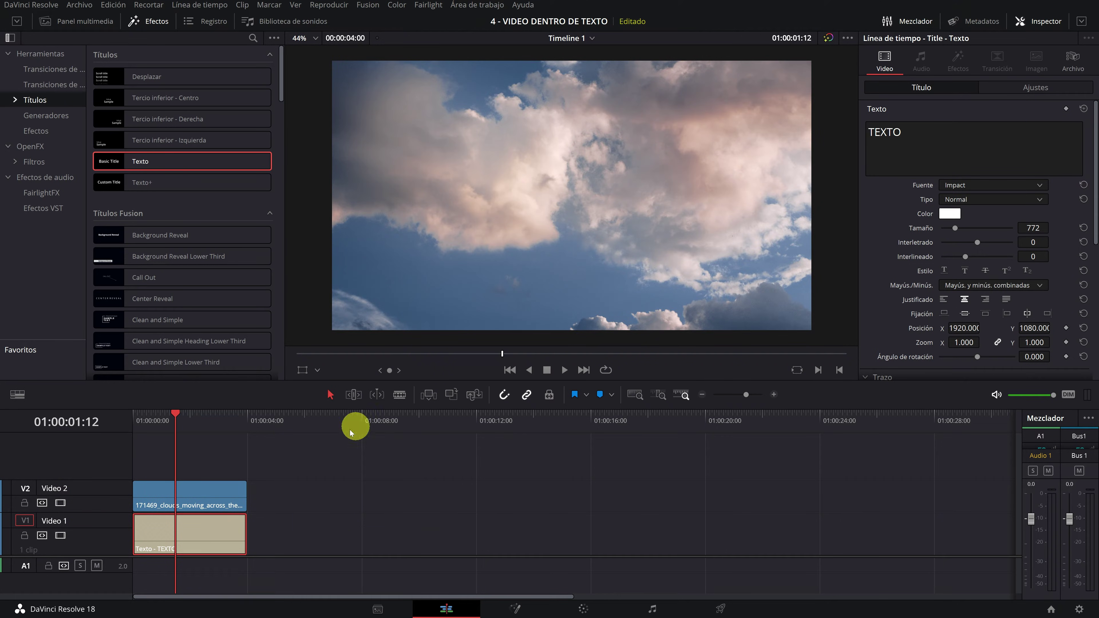
click(168, 497)
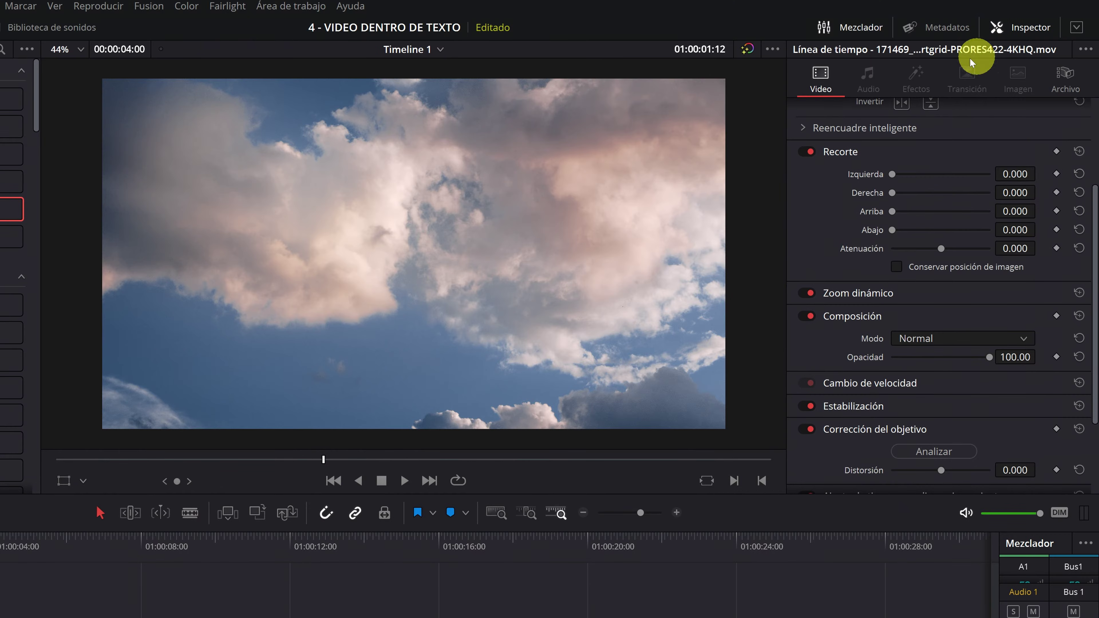
scroll(1082, 203, down, 1)
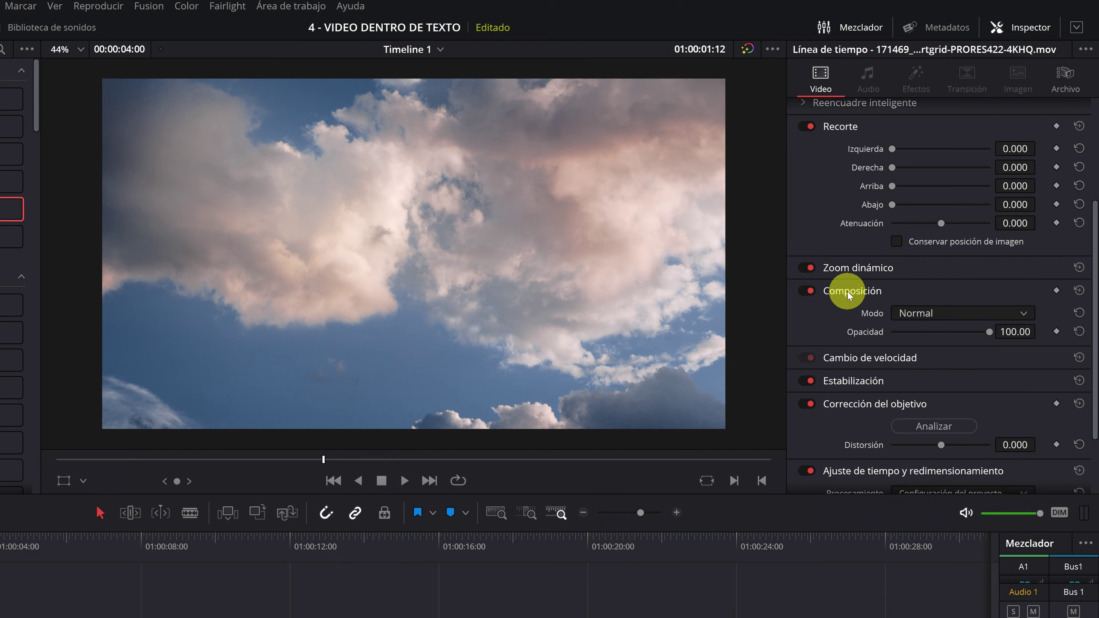
click(958, 314)
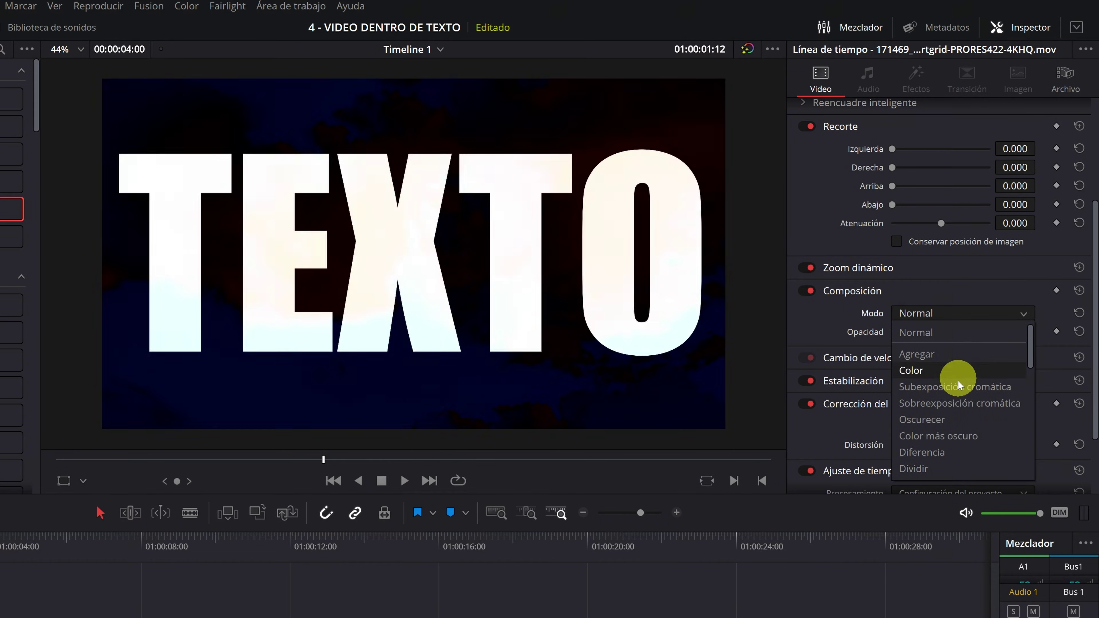
click(939, 420)
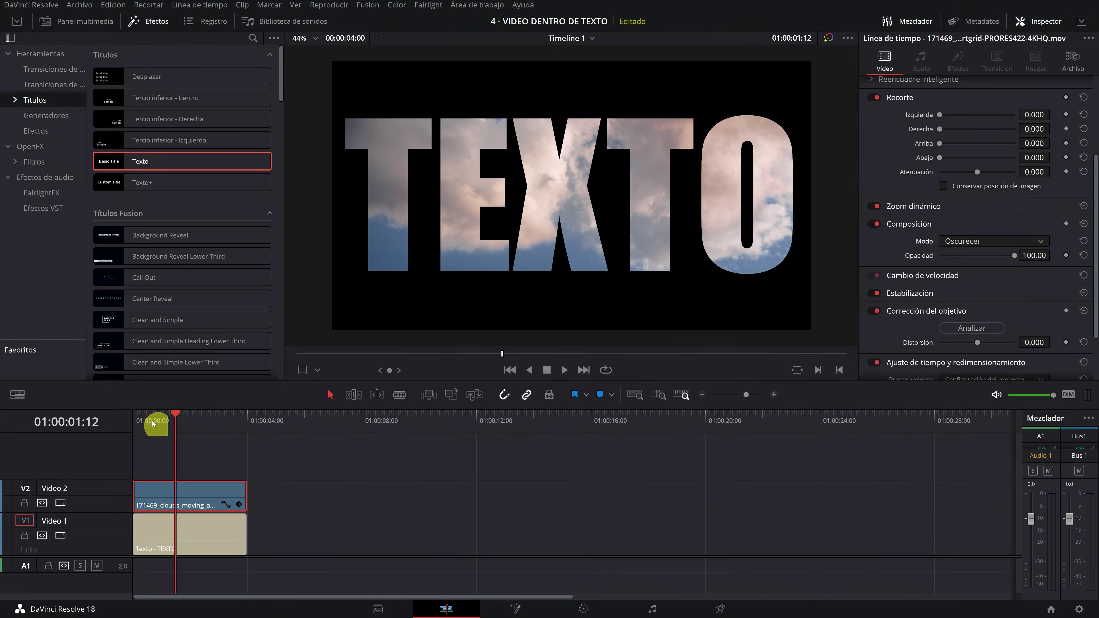
key(p)
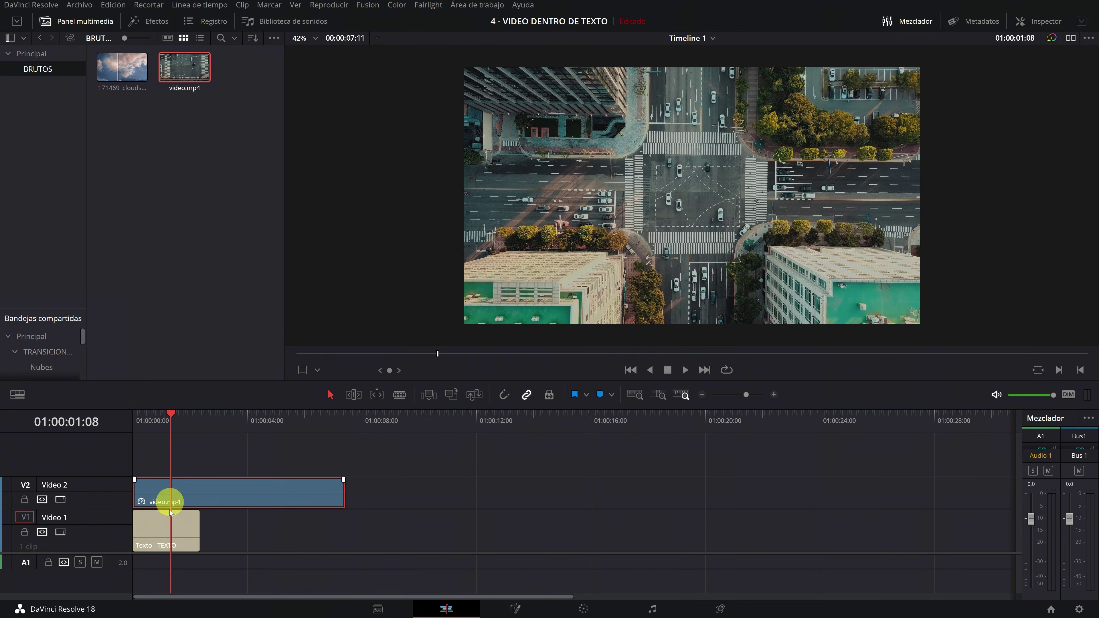
- Set the video.mp4 clip's Composite mode to Oscurecer and scrub back near the start
click(155, 532)
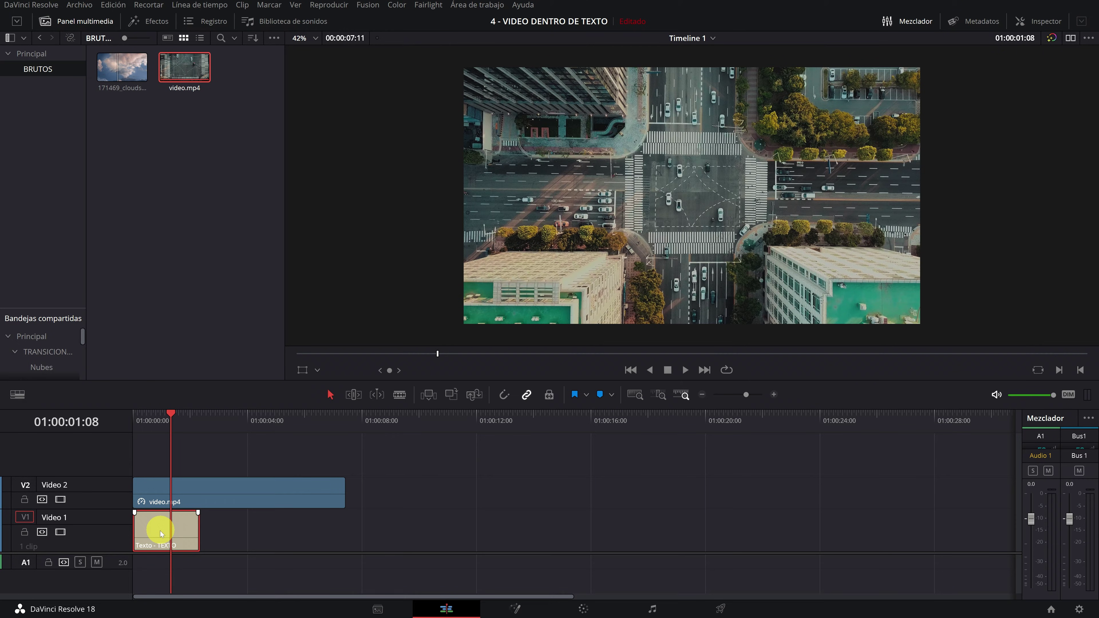
click(150, 489)
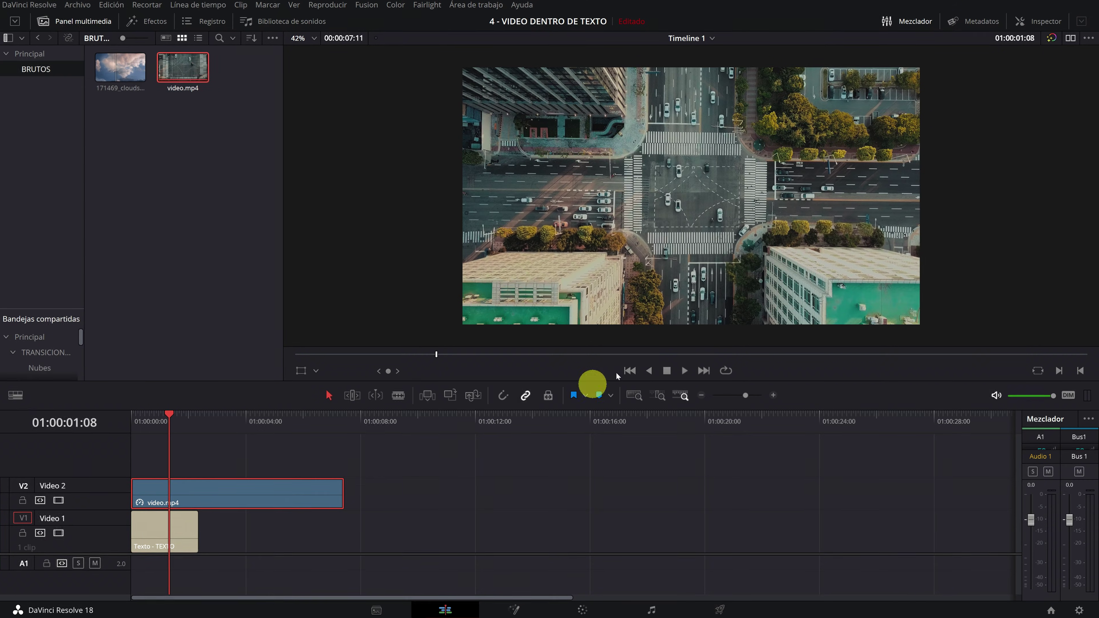
click(1041, 23)
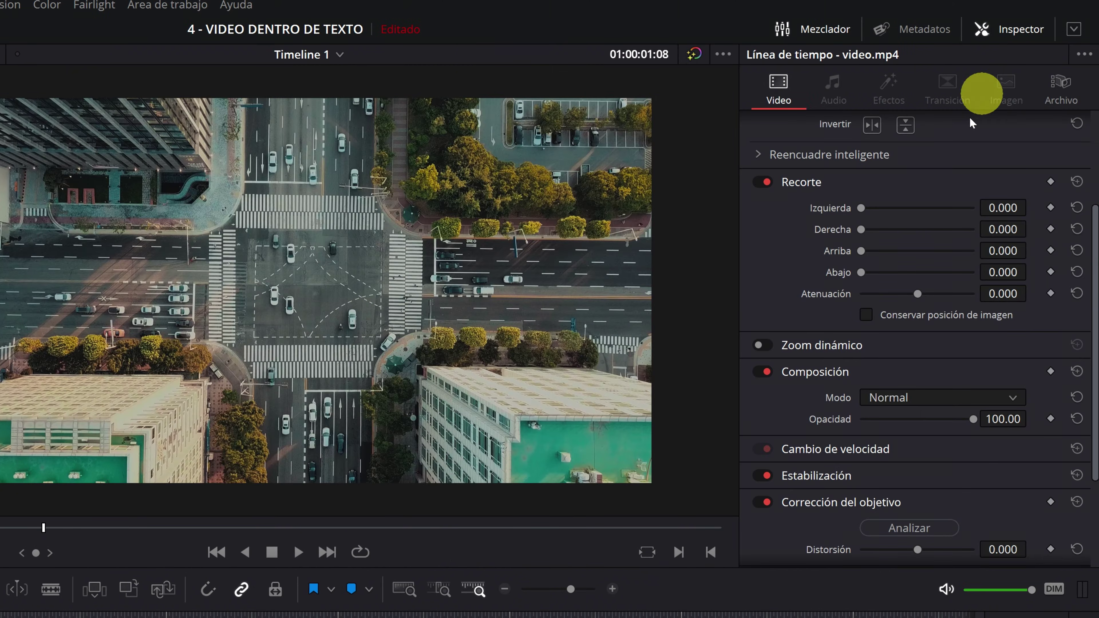
click(899, 398)
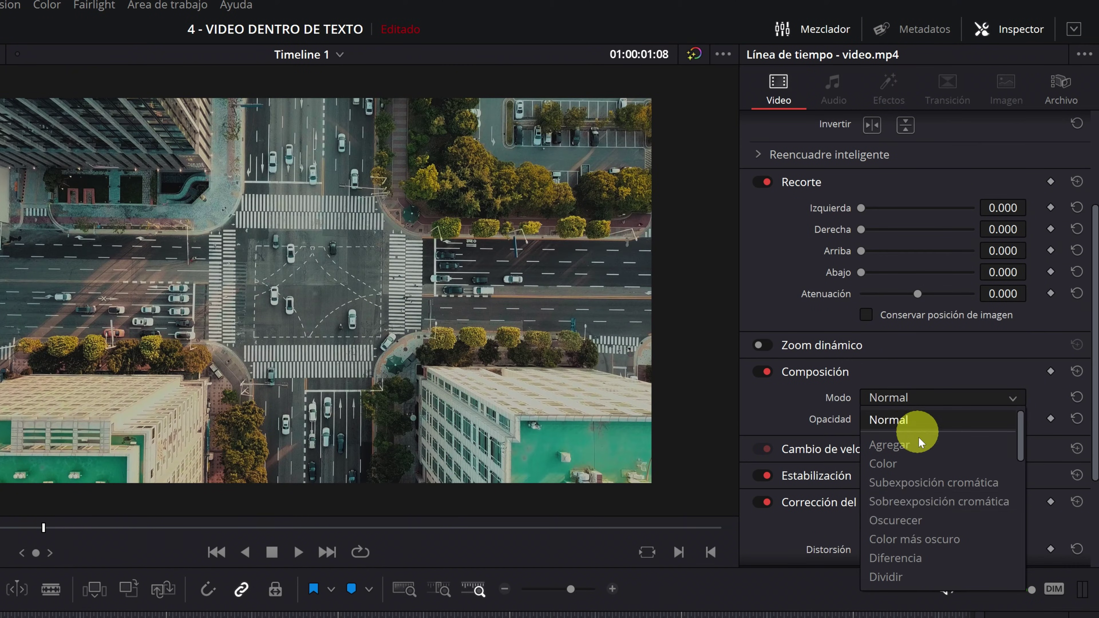
click(910, 521)
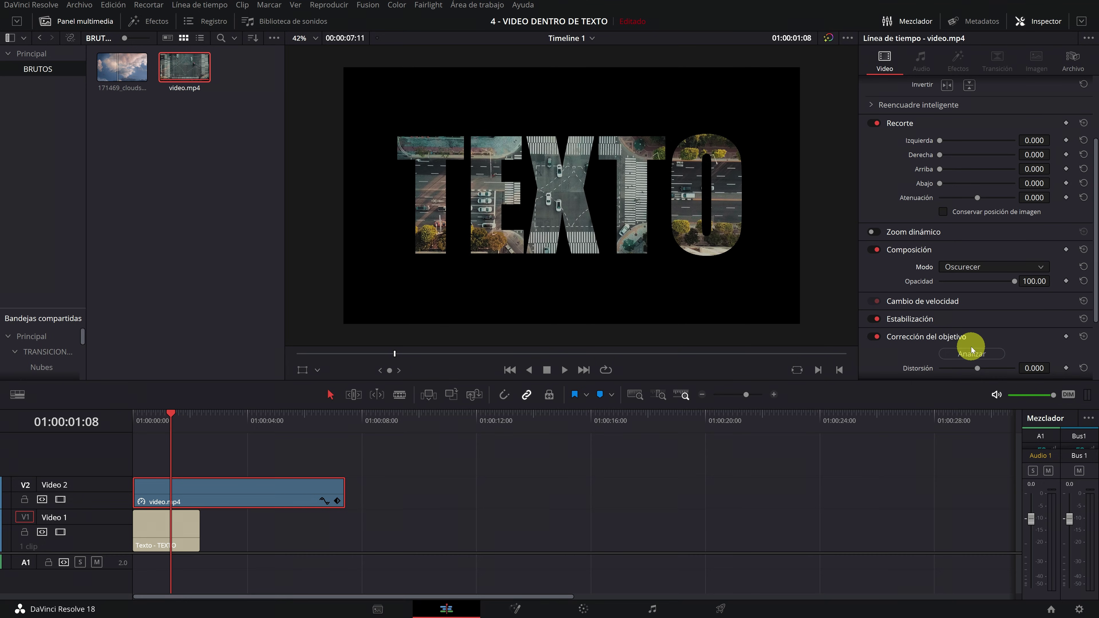
mouse_move(171, 418)
mouse_down()
mouse_move(143, 424)
mouse_move(153, 422)
mouse_up()
- Change the title text from TEXTO to CIUDAD in the Inspector
click(159, 530)
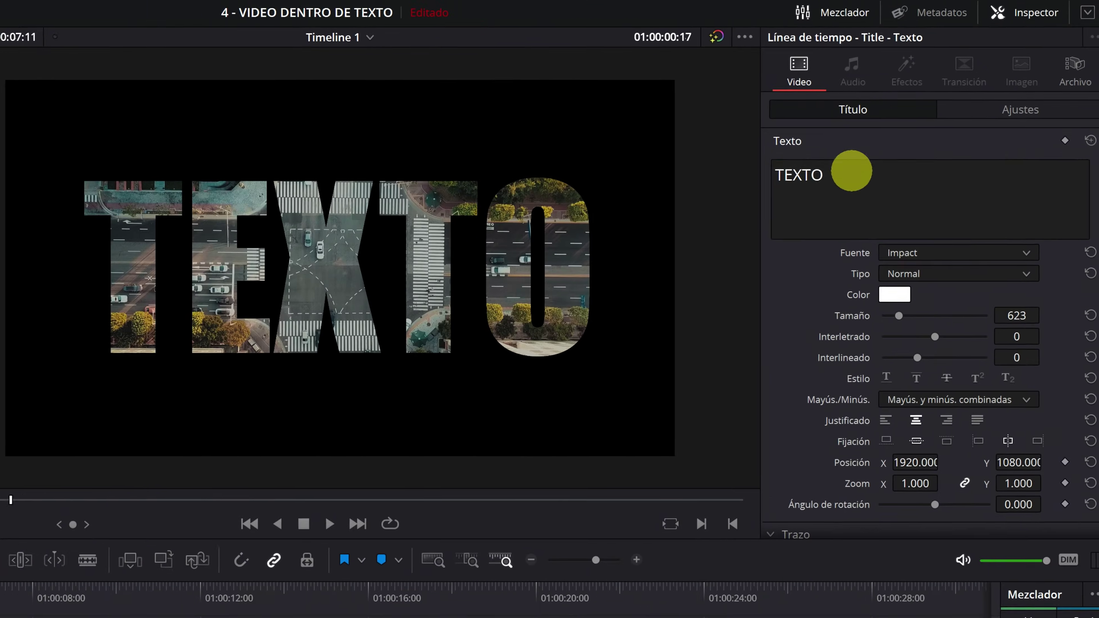
double_click(854, 132)
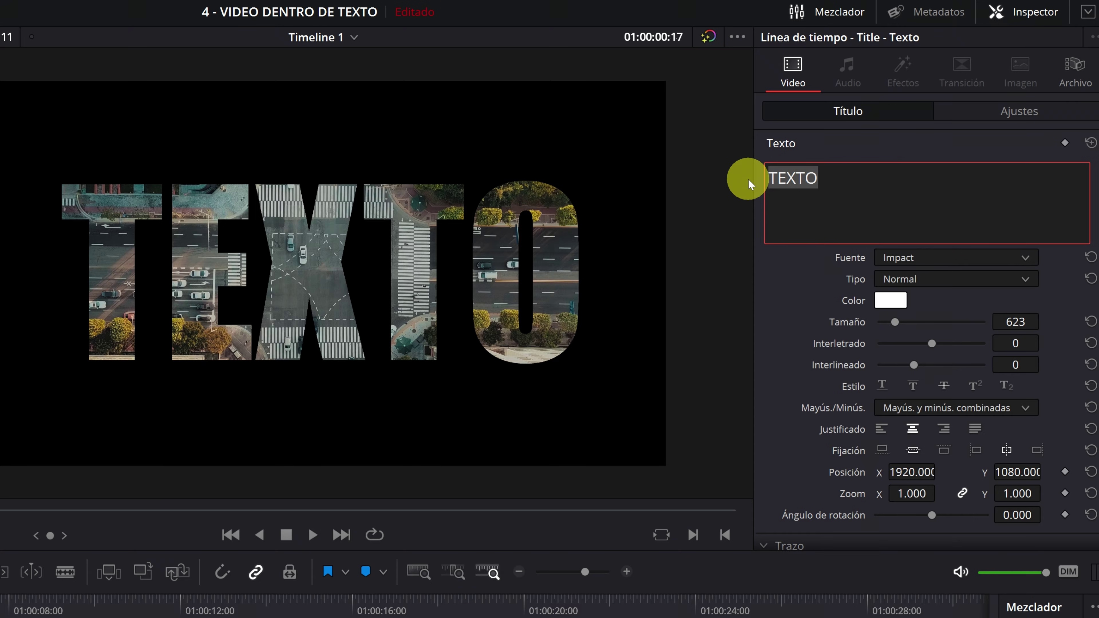
text(CIUDAD)
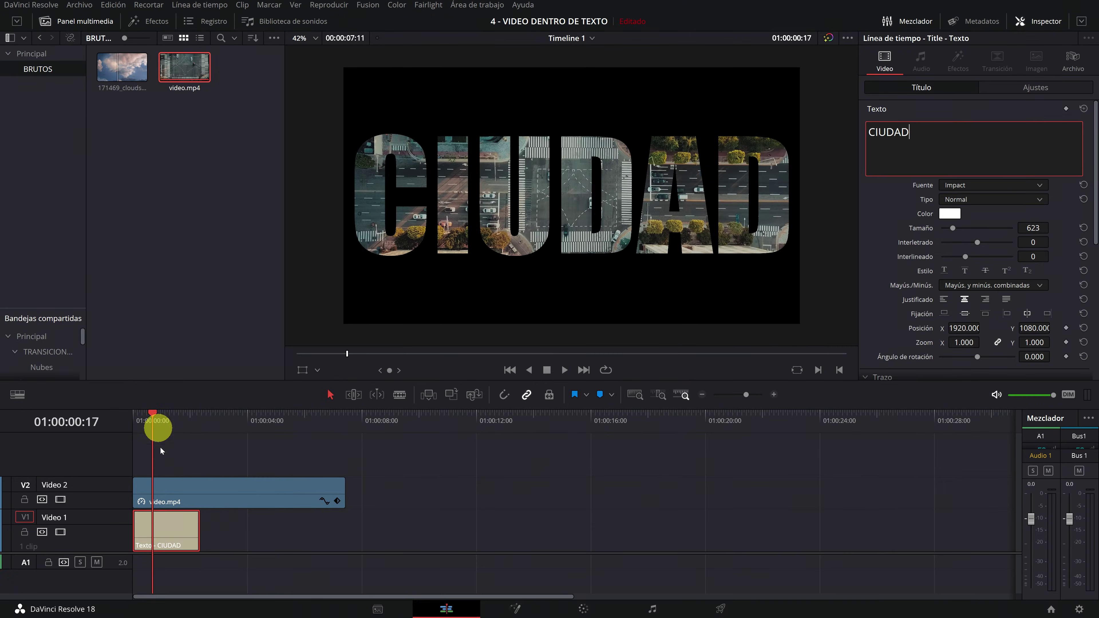
click(161, 528)
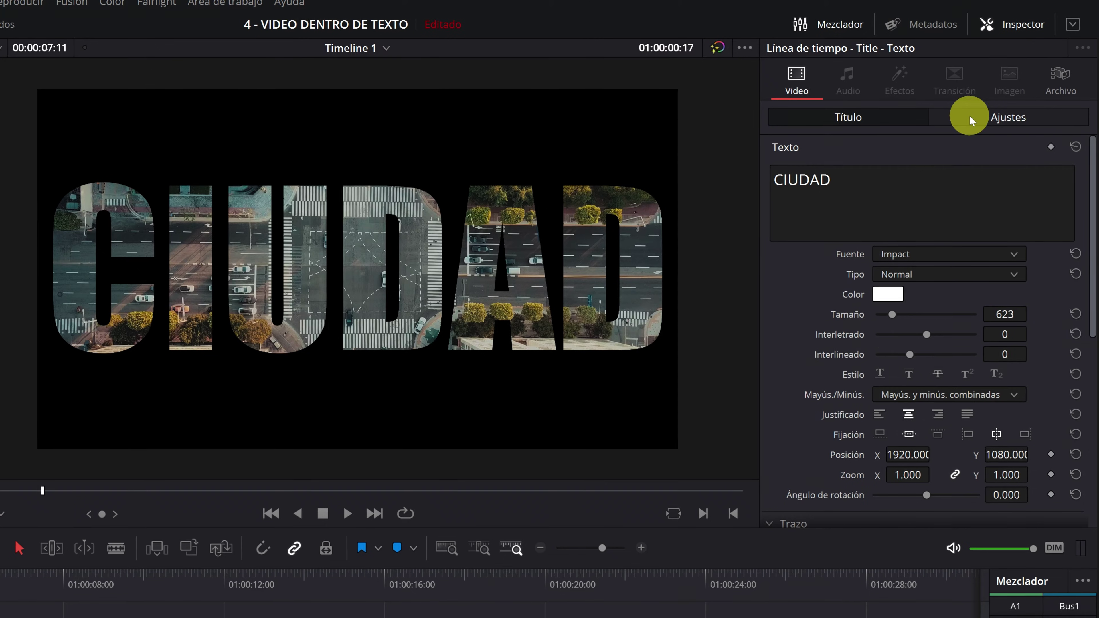
- Enable Zoom dinámico for the CIUDAD title in Ajustes and play it from the start
click(1003, 119)
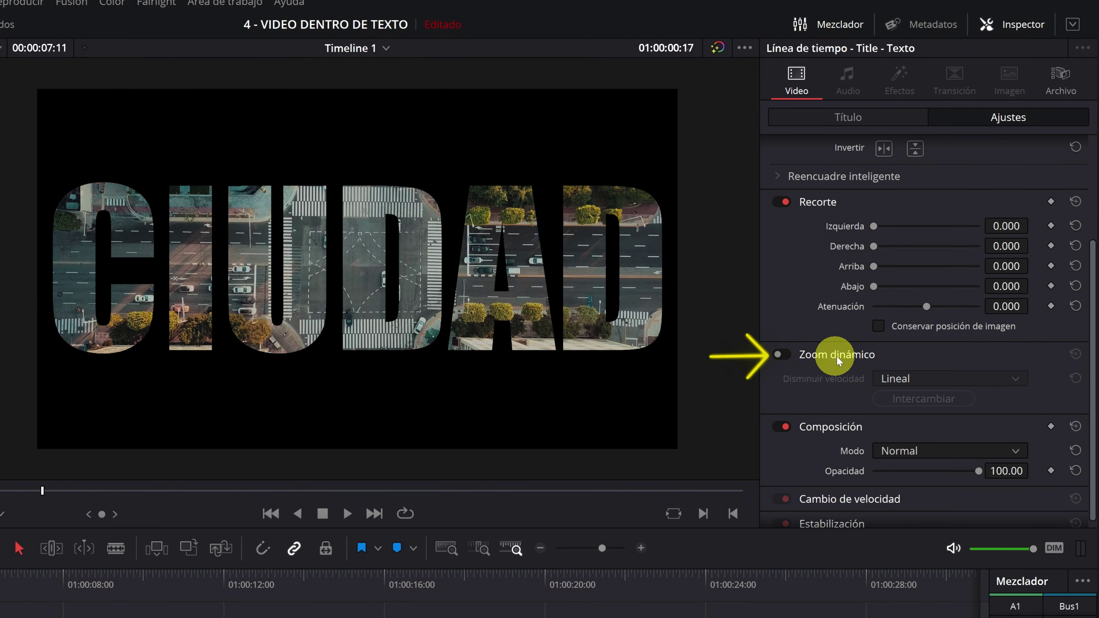
click(782, 355)
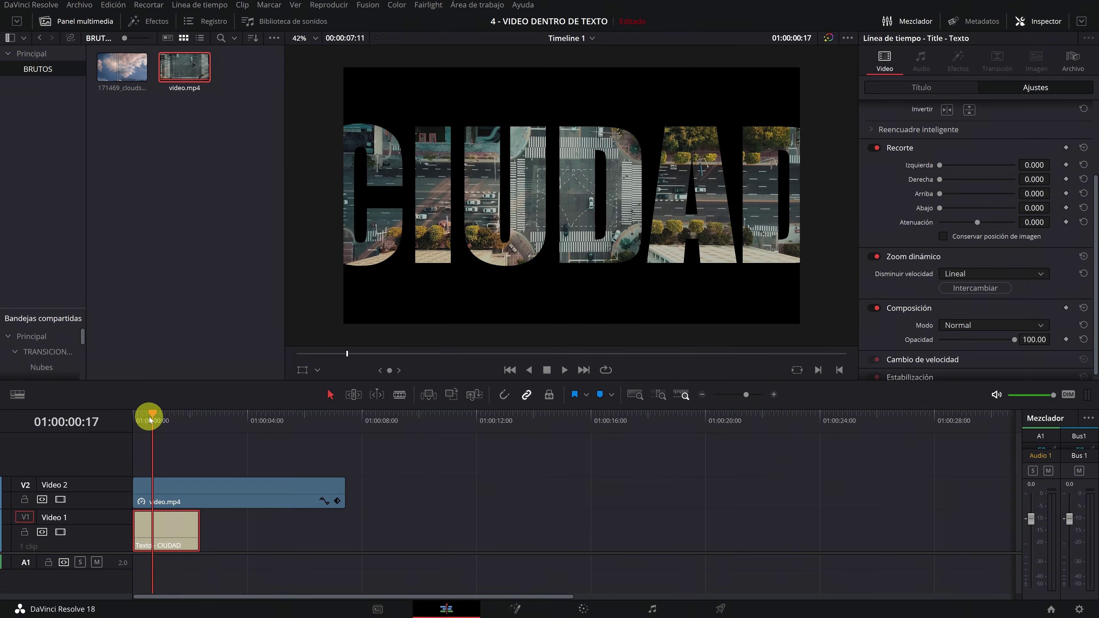
drag(150, 419, 131, 419)
key(space)
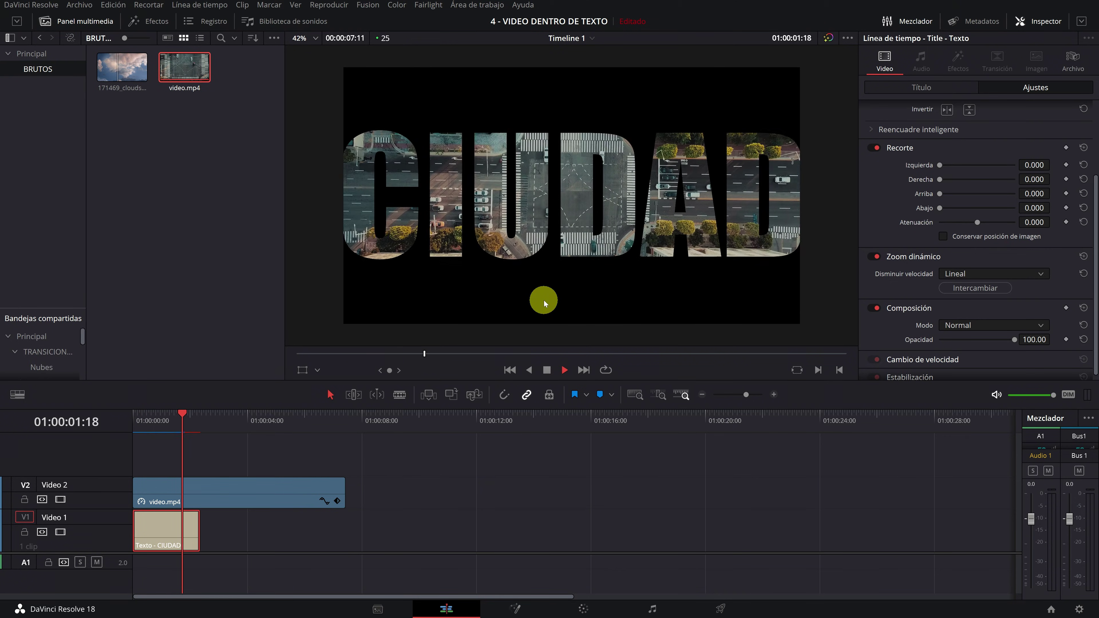
key(space)
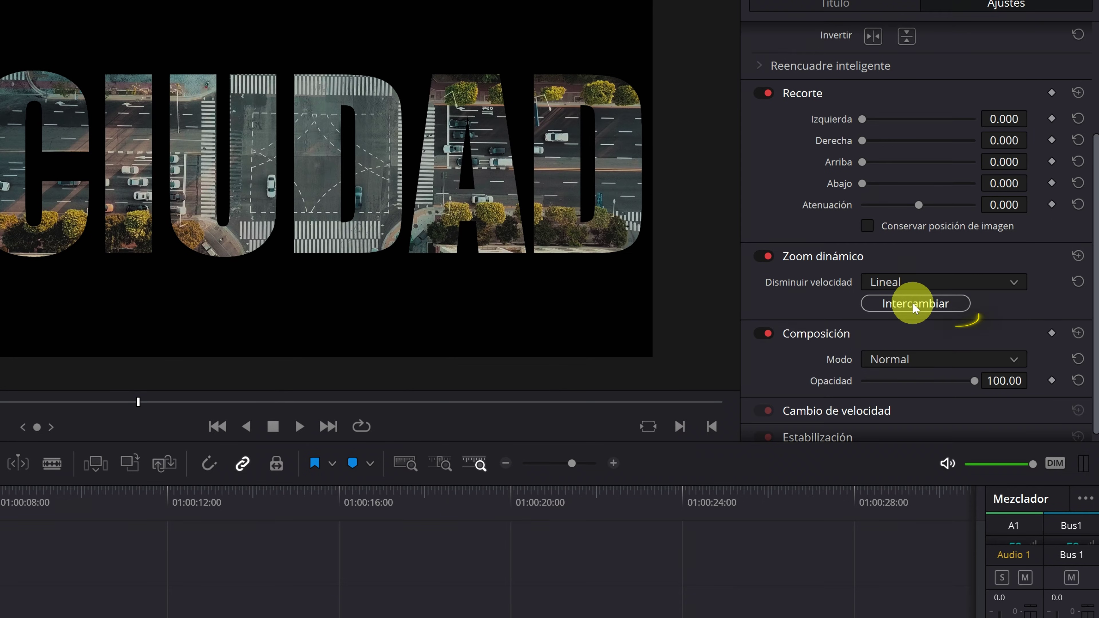
- Swap the dynamic zoom's start and end with Intercambiar and replay it from the start
click(914, 304)
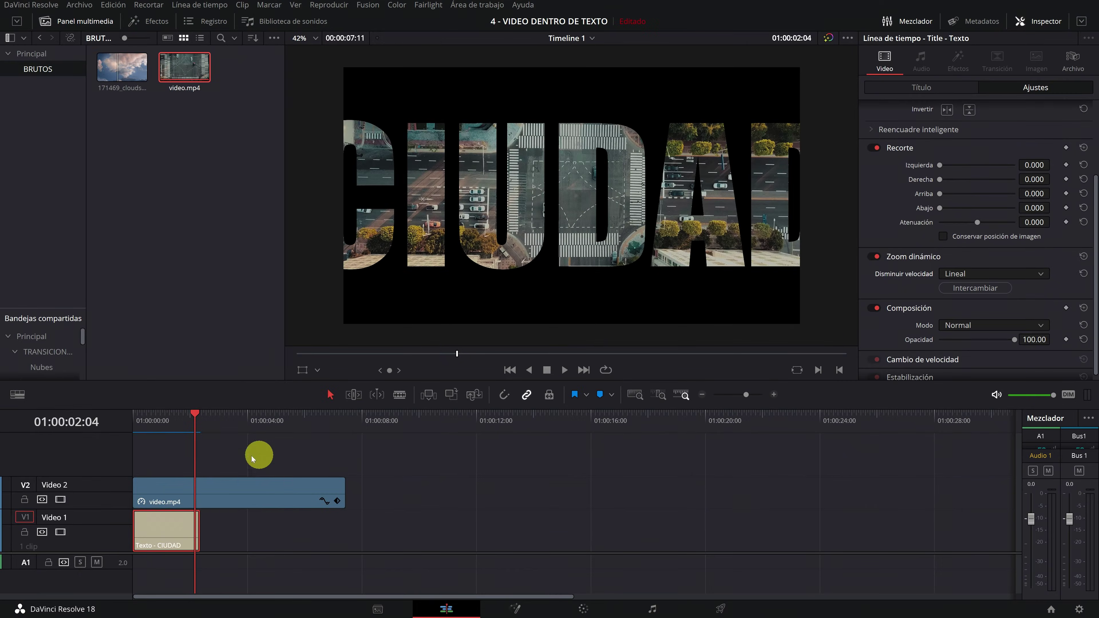
click(158, 422)
drag(158, 424, 130, 422)
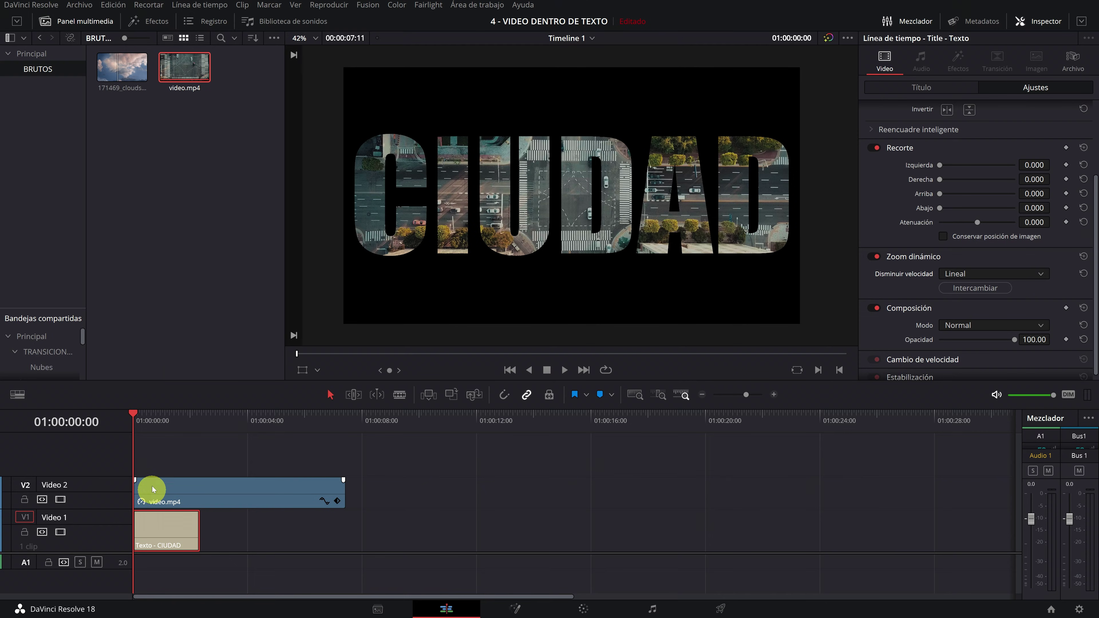
key(space)
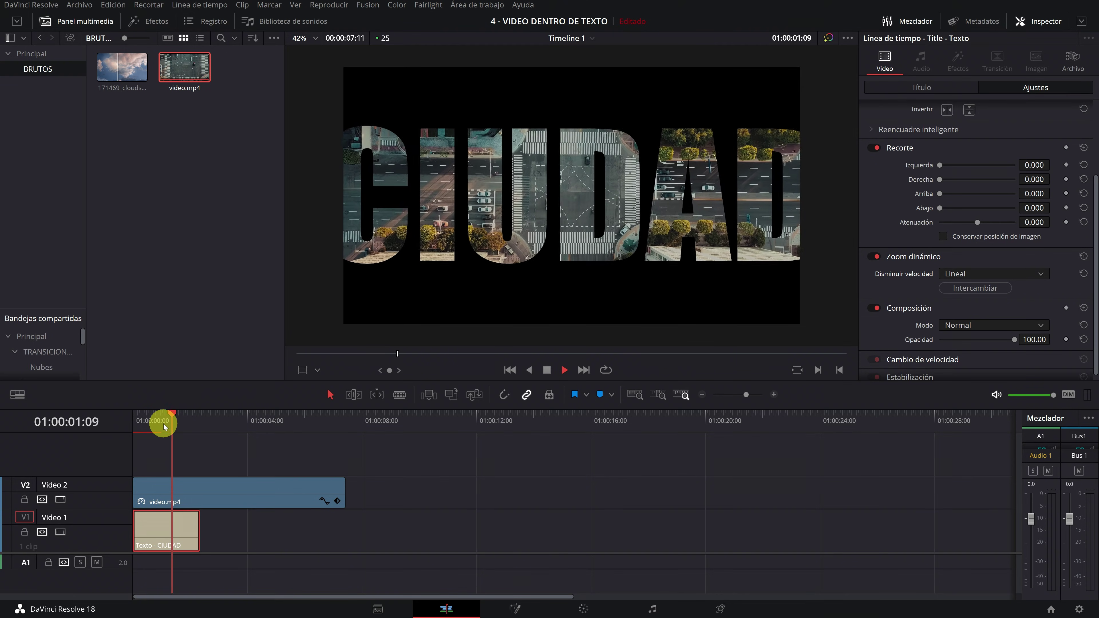
key(space)
drag(169, 427, 132, 422)
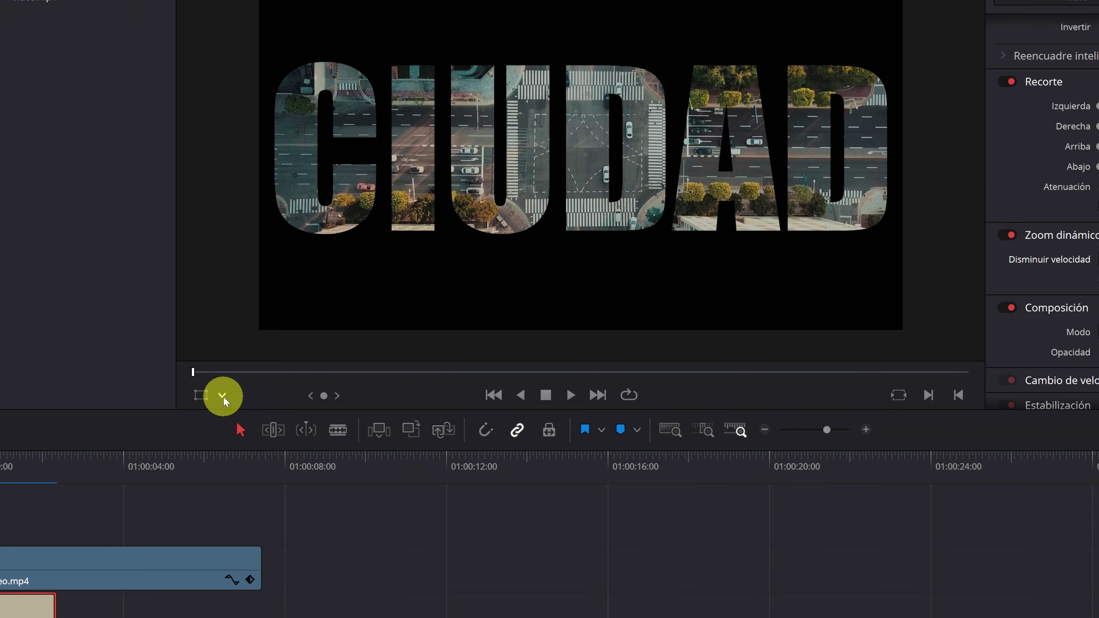
- Switch the viewer to Zoom dinámico mode and select the red end frame
click(223, 396)
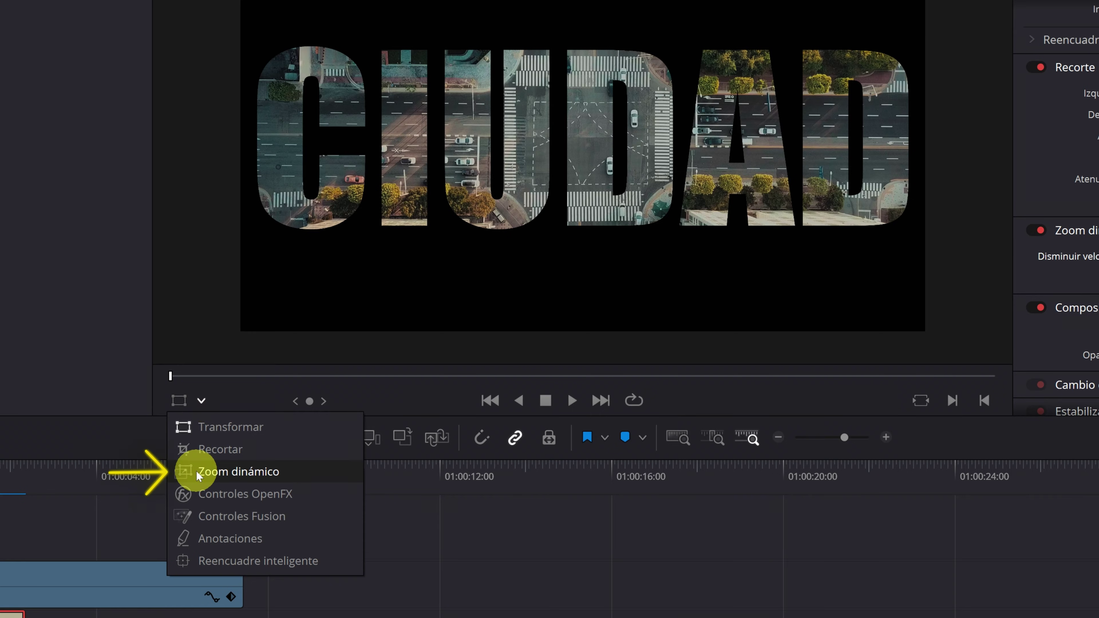
click(229, 471)
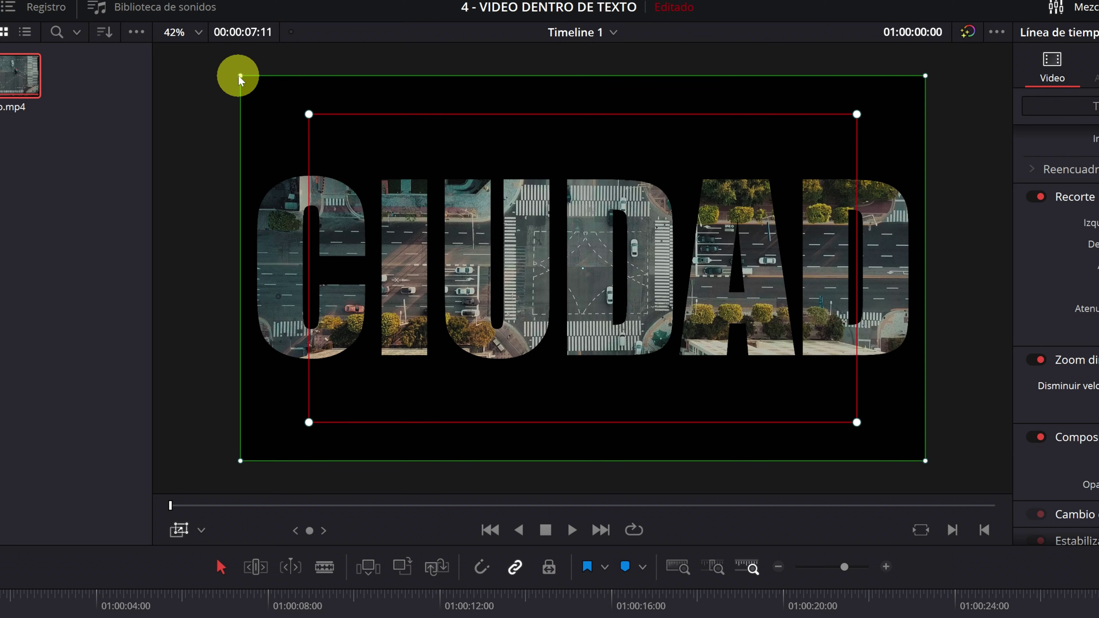
click(239, 75)
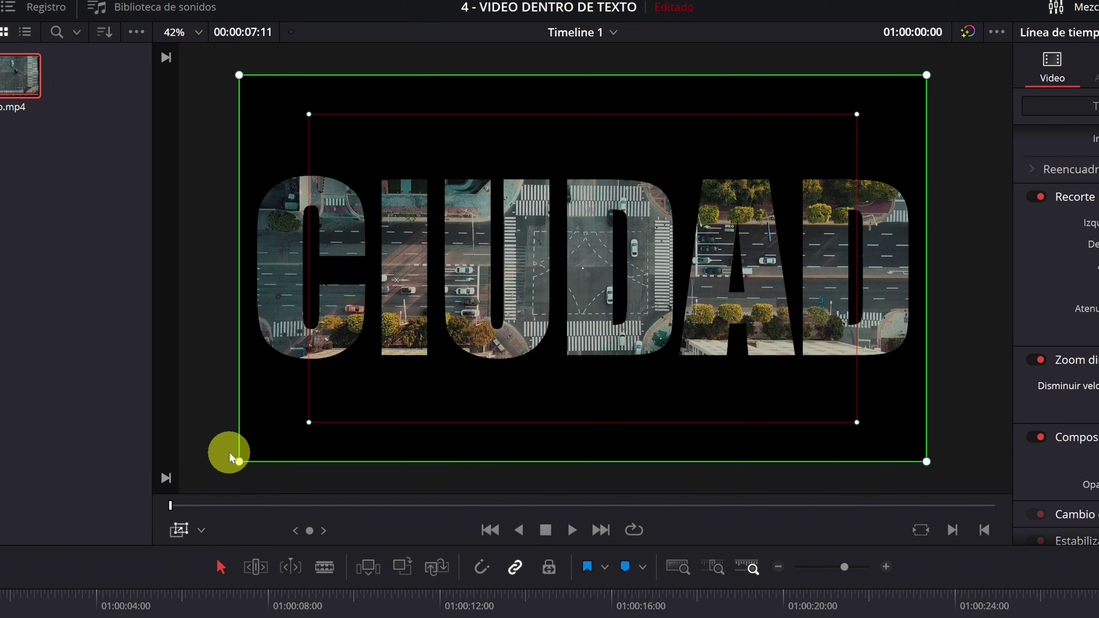
click(309, 114)
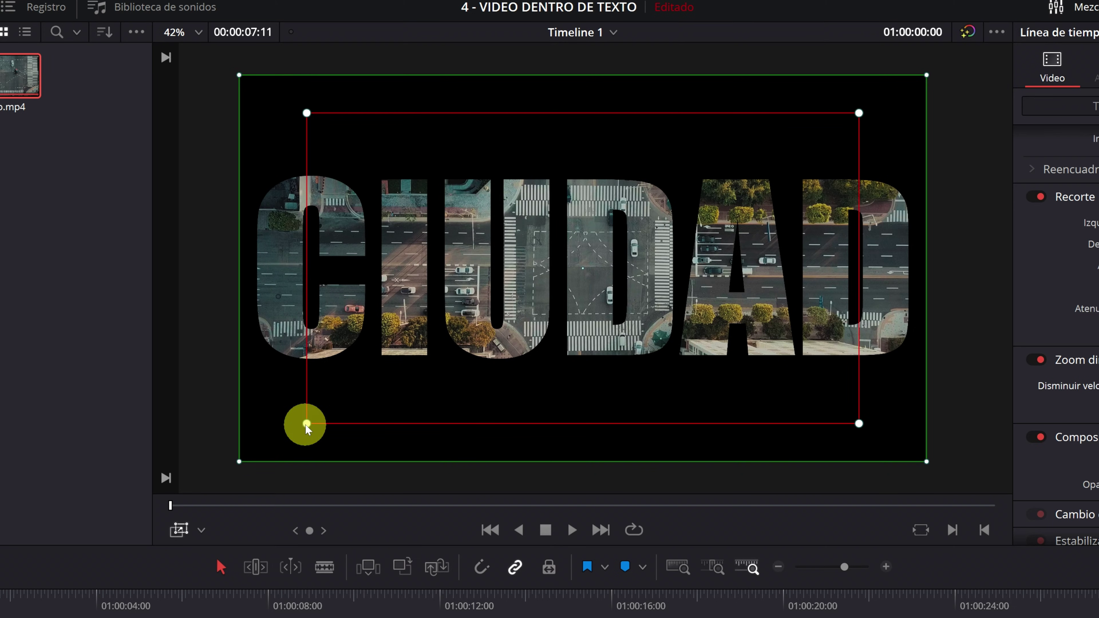
- Shrink the dynamic zoom end frame onto a small area at the centre of CIUDAD
drag(306, 424, 567, 305)
scroll(567, 305, up, 2)
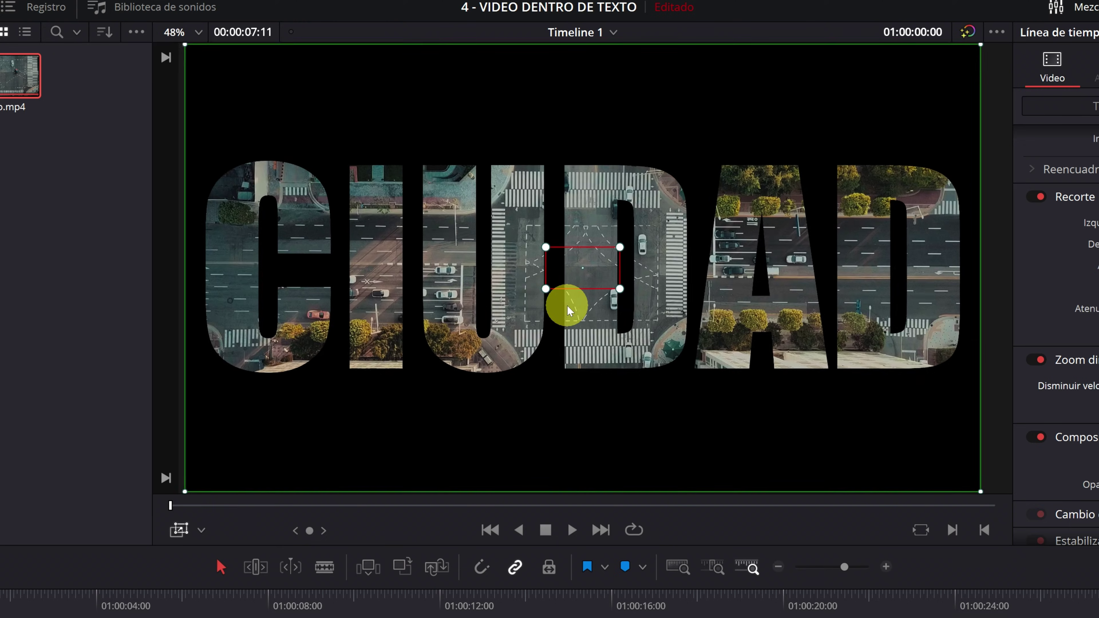
scroll(565, 308, up, 2)
scroll(565, 307, up, 2)
scroll(527, 327, up, 2)
drag(498, 316, 526, 300)
drag(581, 271, 597, 262)
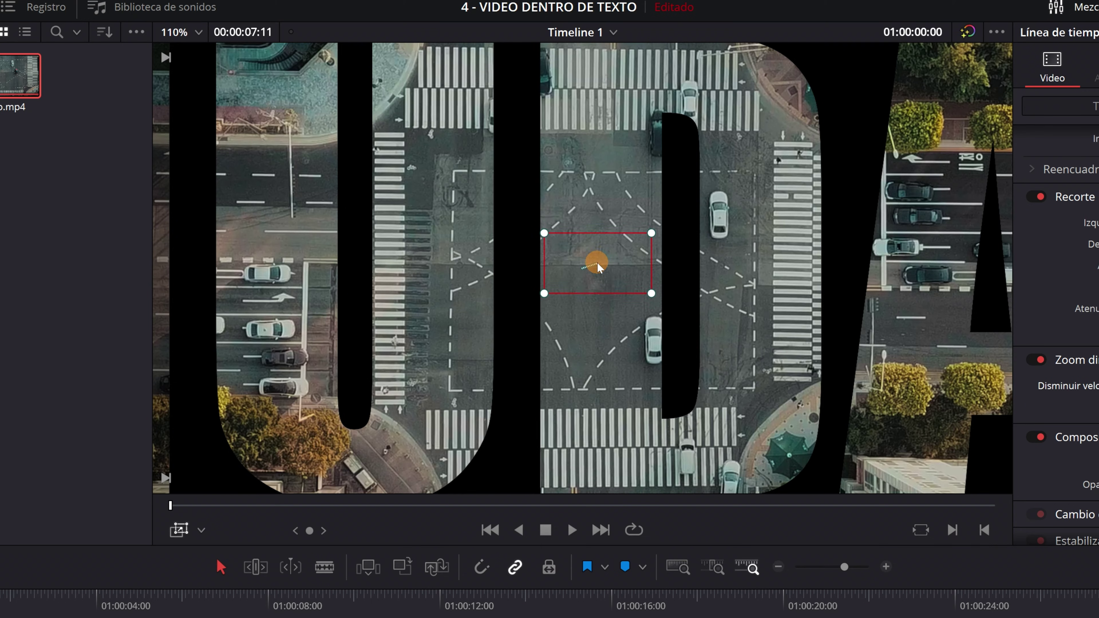
drag(545, 291, 551, 268)
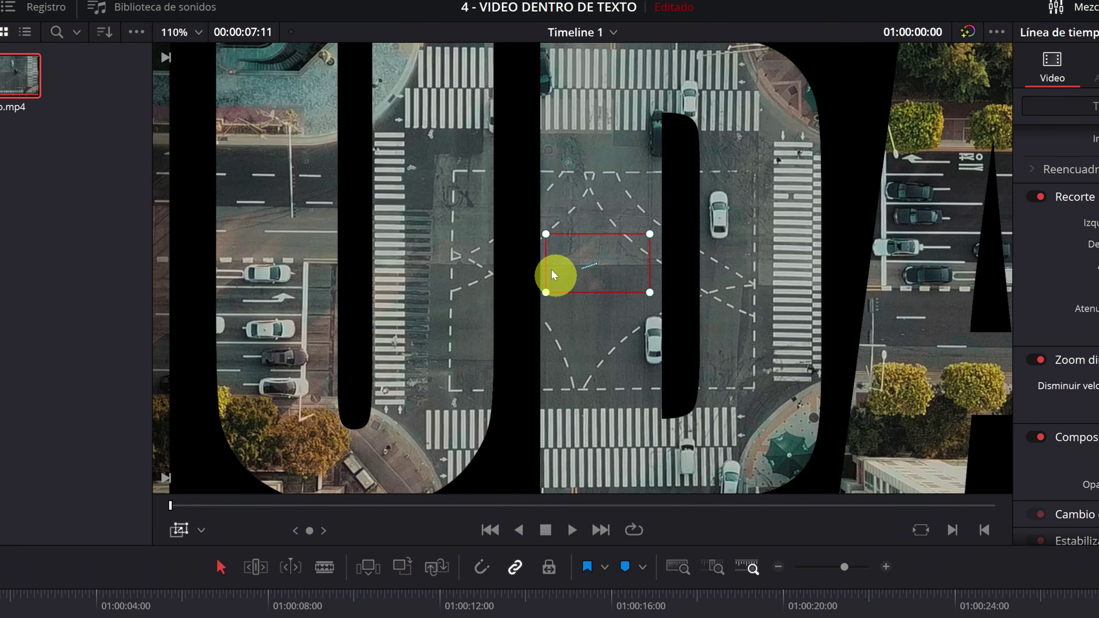
scroll(520, 286, down, 2)
scroll(481, 304, down, 2)
scroll(466, 311, down, 2)
scroll(372, 372, down, 1)
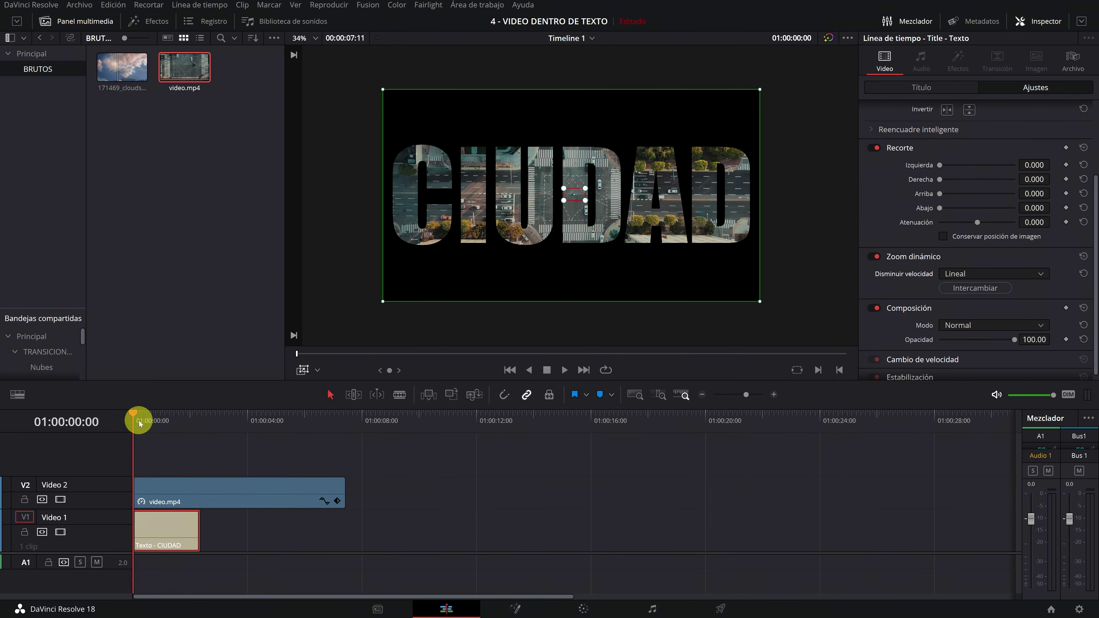
key(space)
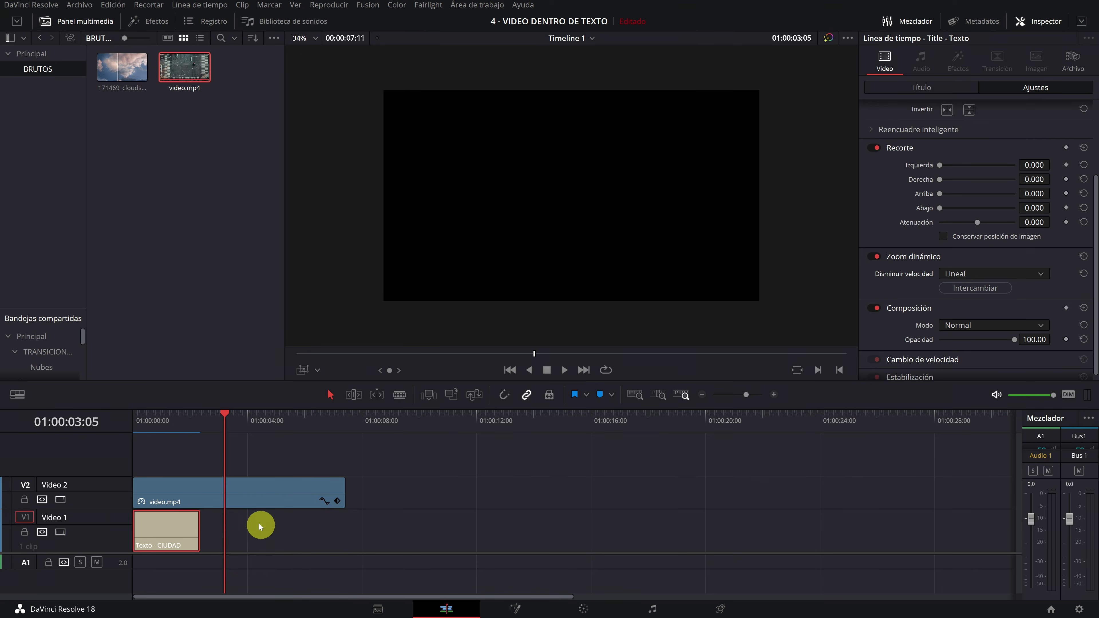
scroll(255, 515, up, 4)
click(404, 493)
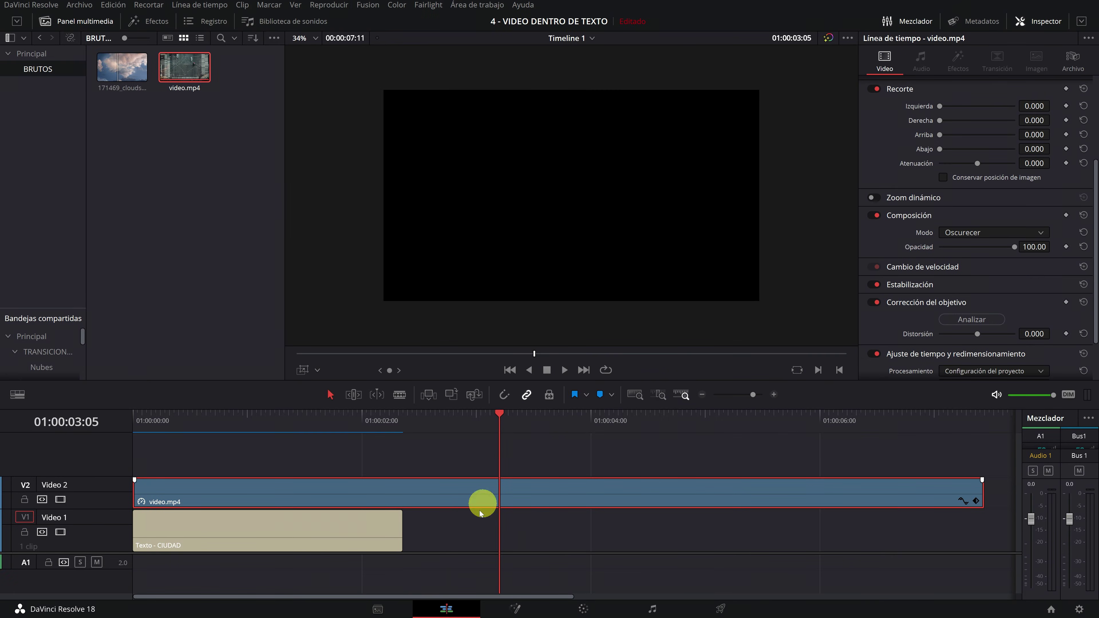
click(351, 534)
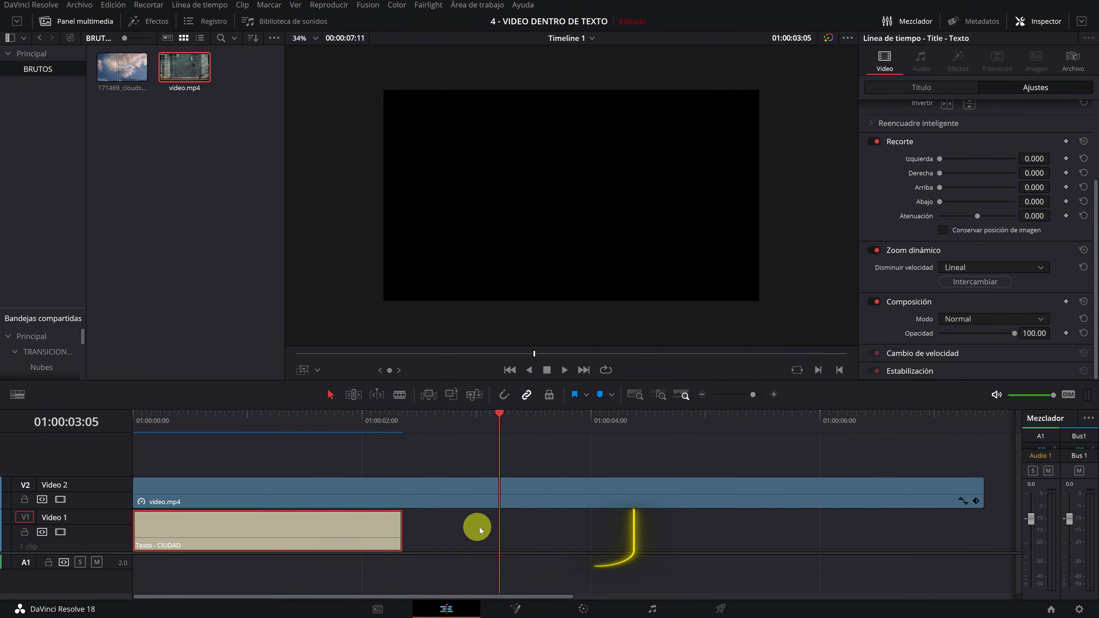
scroll(476, 528, up, 3)
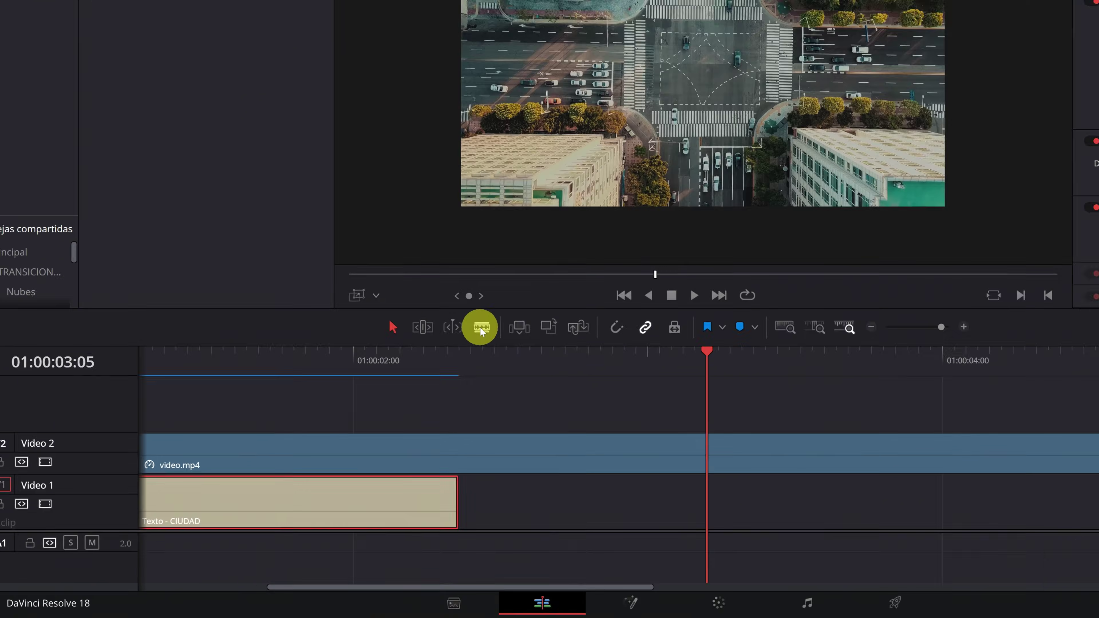
- Blade video.mp4 on Video 2 at 01:00:02:09, where CIUDAD ends, and select the right-hand piece
click(501, 312)
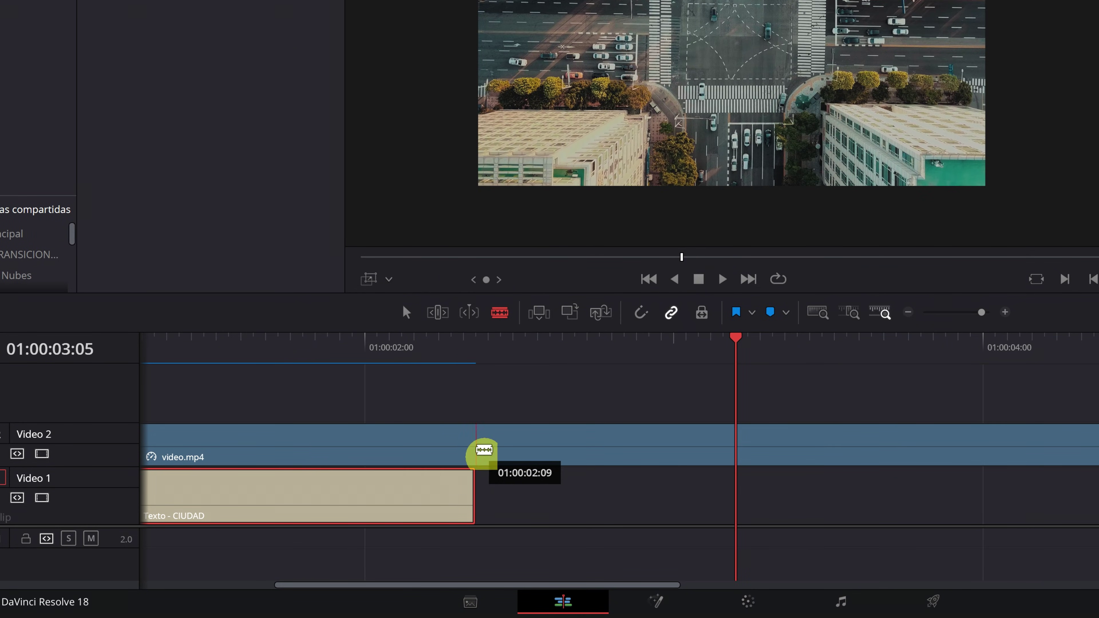
click(476, 449)
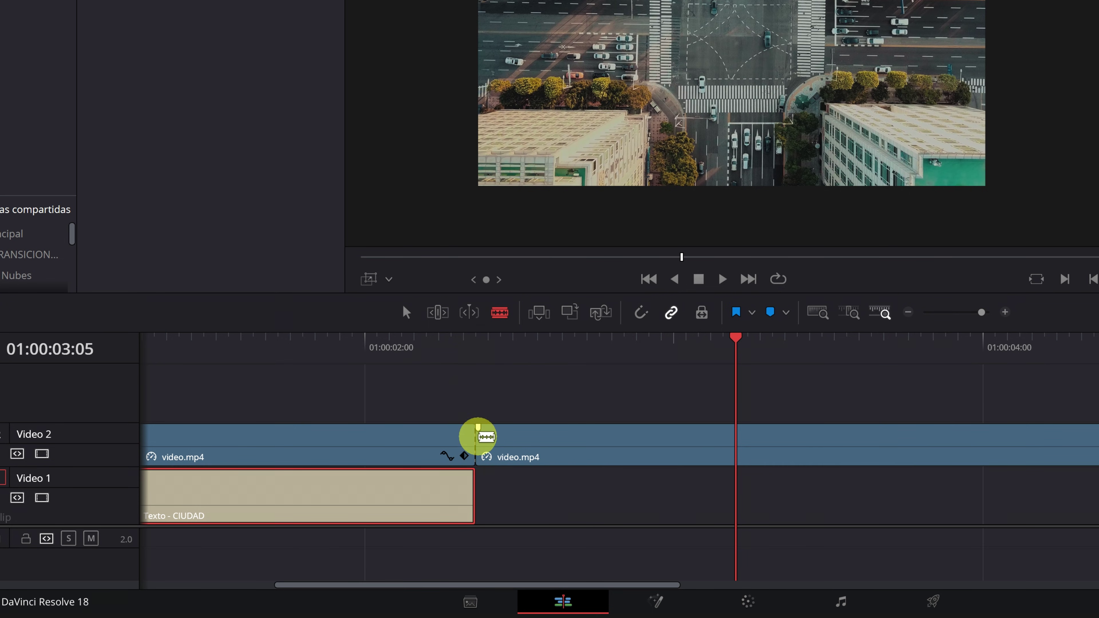
click(407, 314)
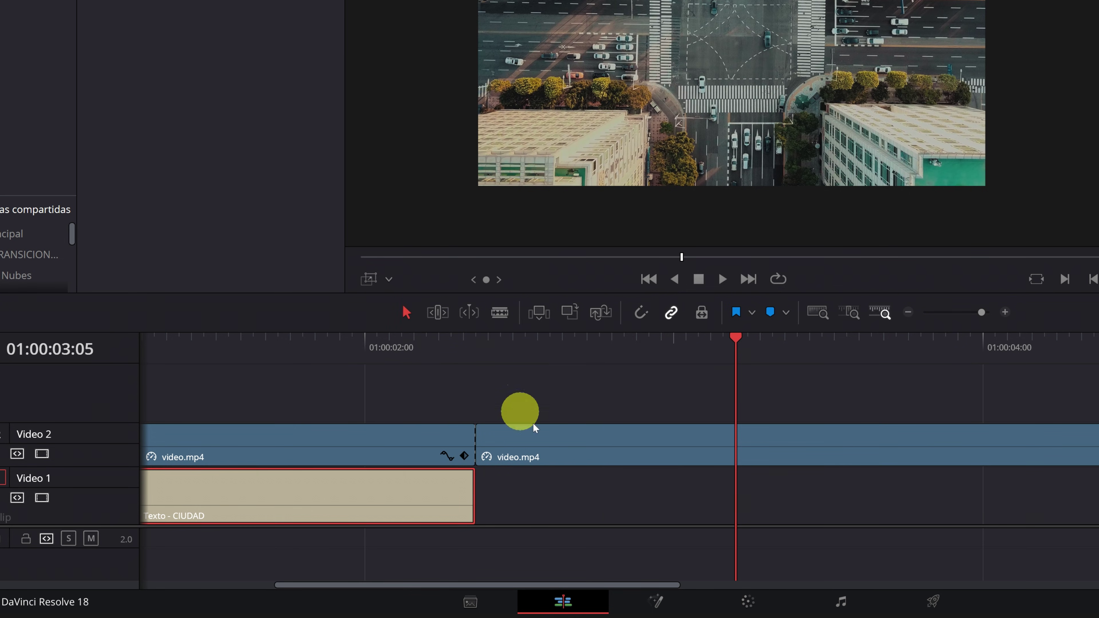
click(607, 442)
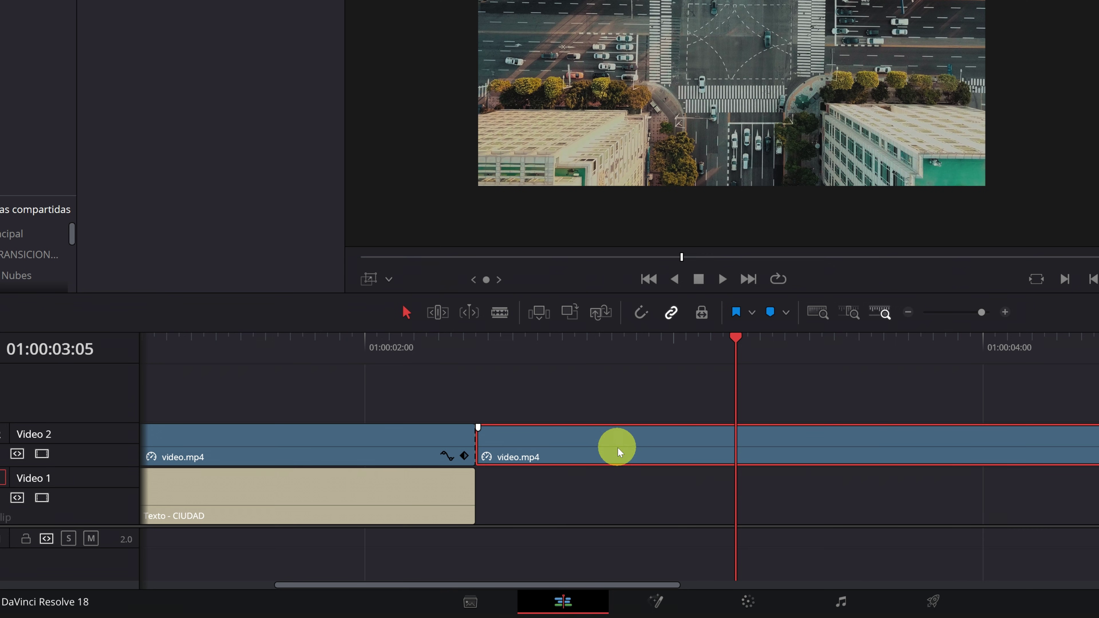
scroll(617, 446, down, 3)
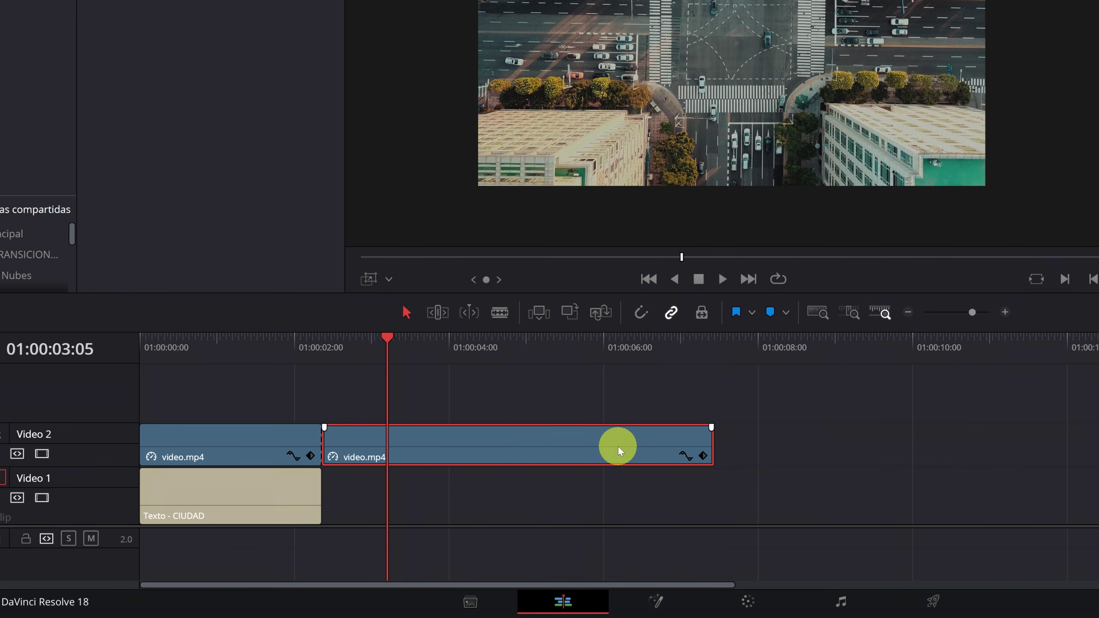
scroll(617, 446, down, 2)
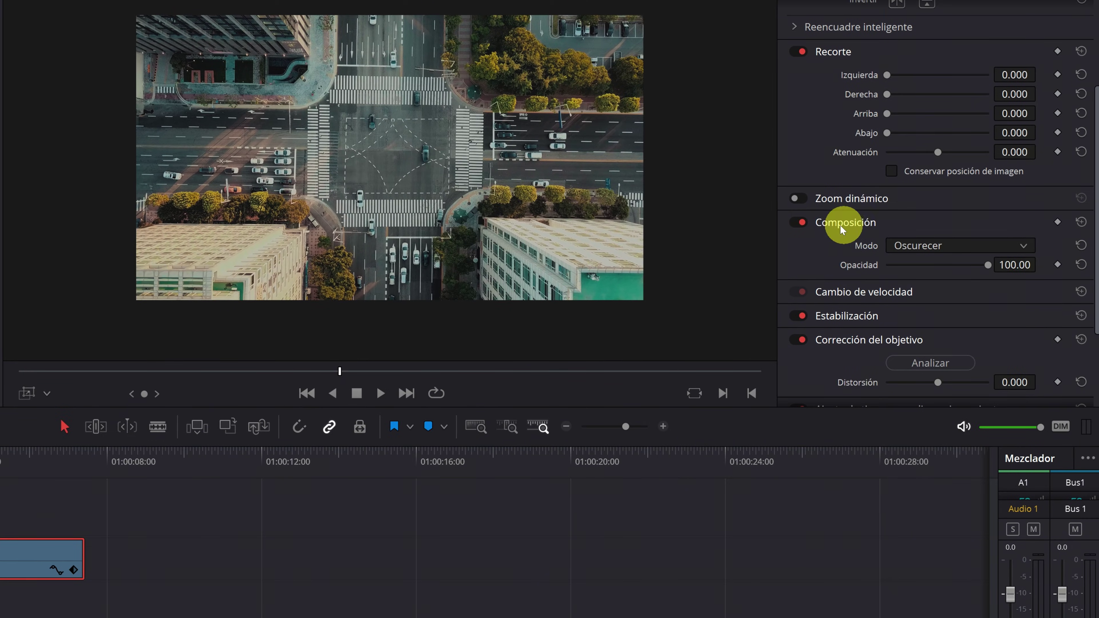
- Switch the second video.mp4 clip's composite mode from Oscurecer to Normal and play back the edit
click(939, 245)
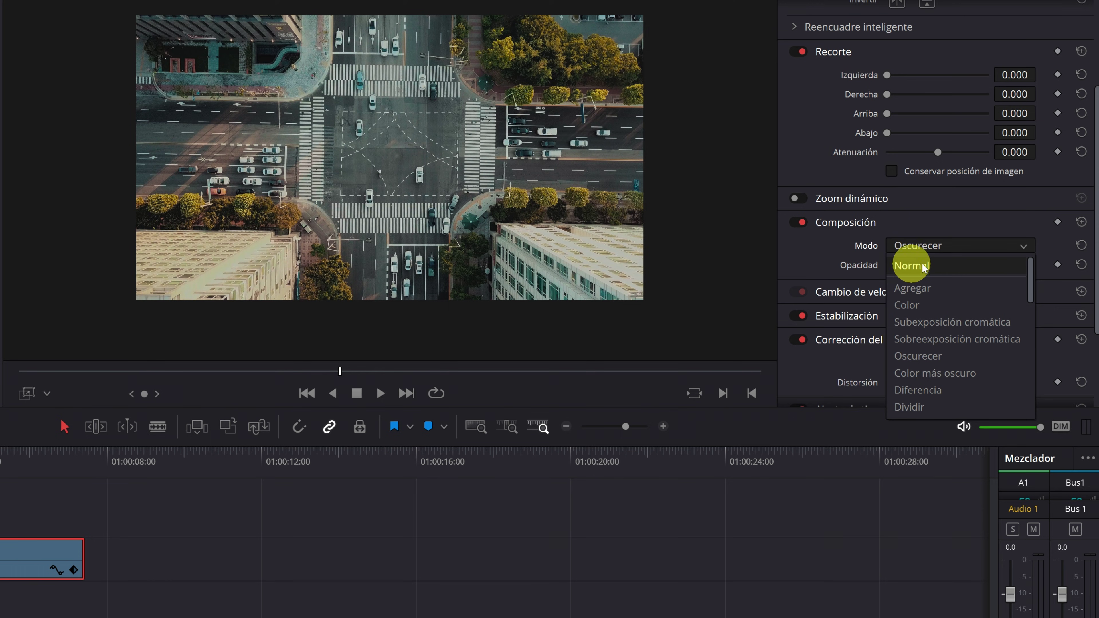
click(922, 266)
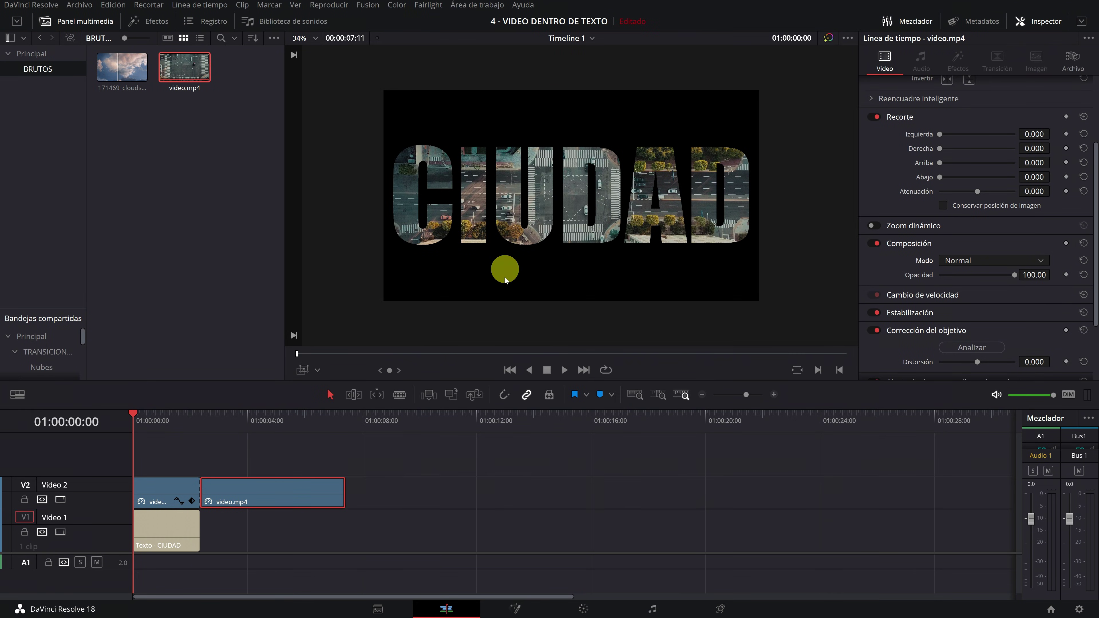
scroll(547, 332, up, 2)
key(space)
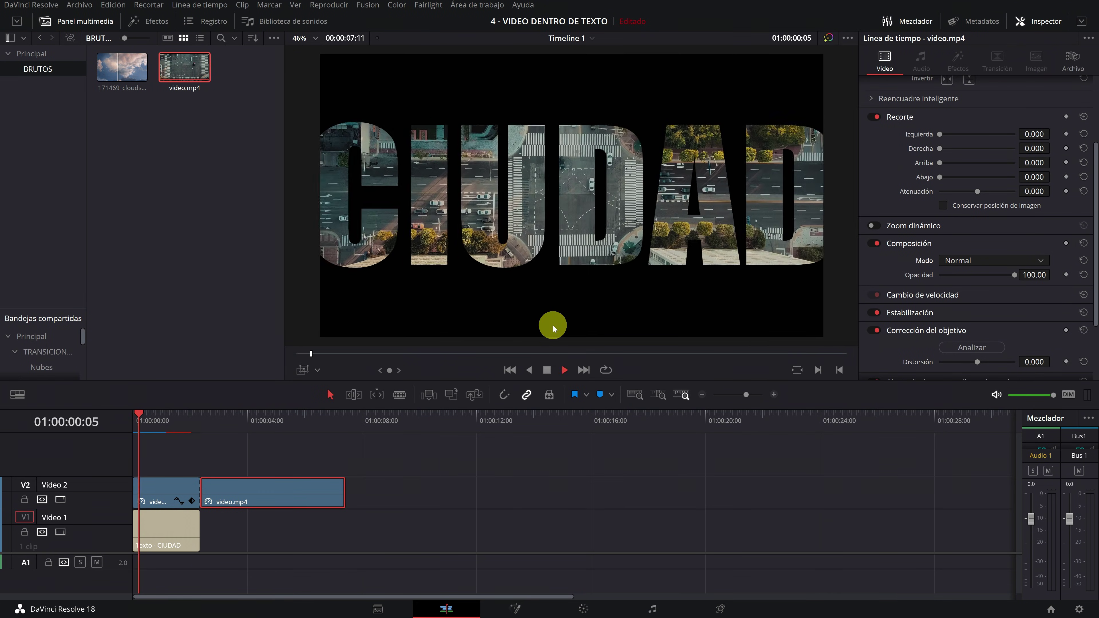